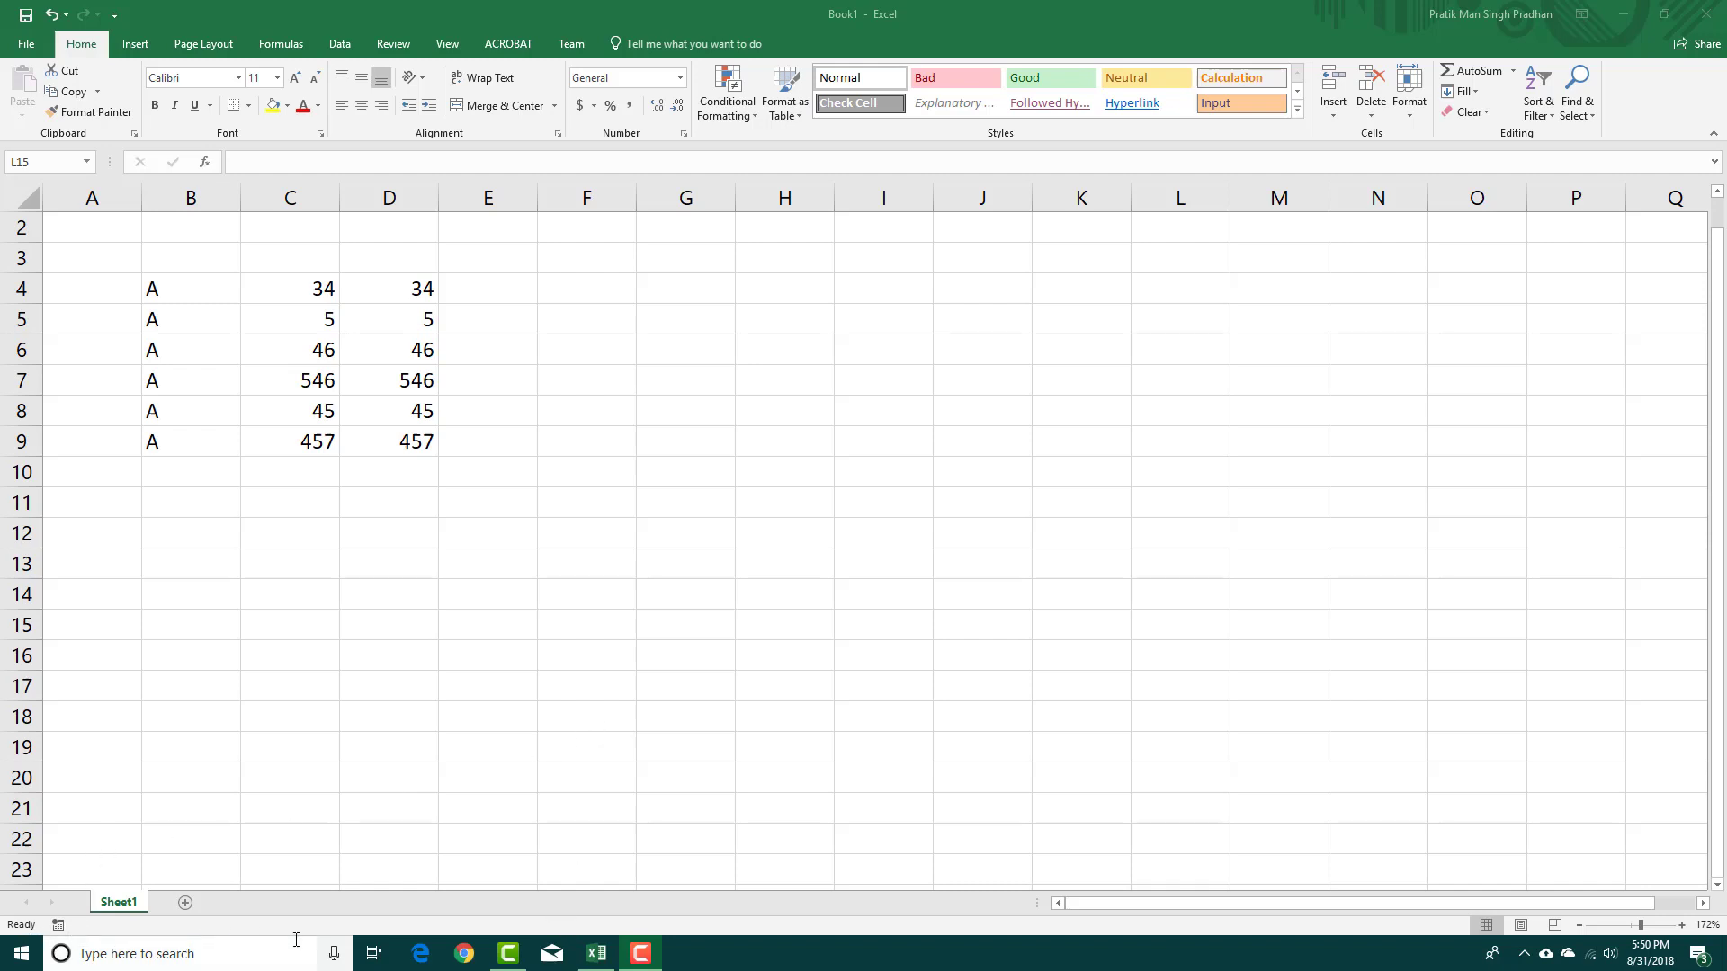
# Enable Caps Lock, Num Lock, Overtype Mode, Numerical Count, Minimum and Maximum on the status bar
pyautogui.click(177, 928)
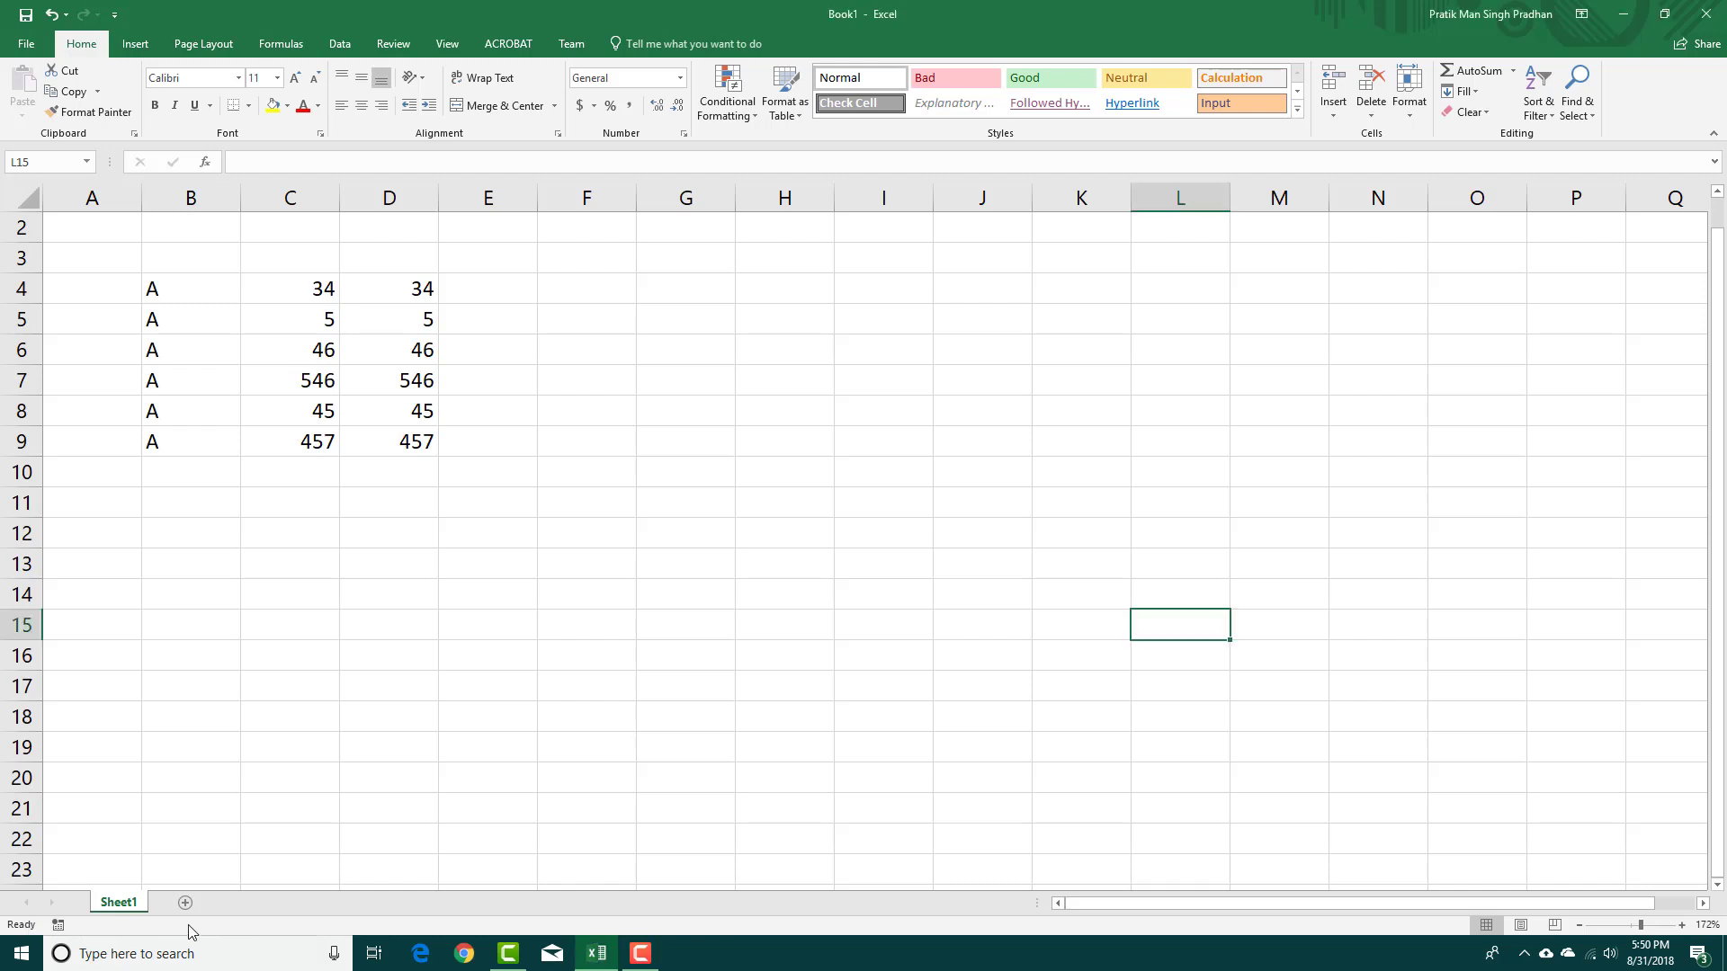
pyautogui.rightClick(187, 925)
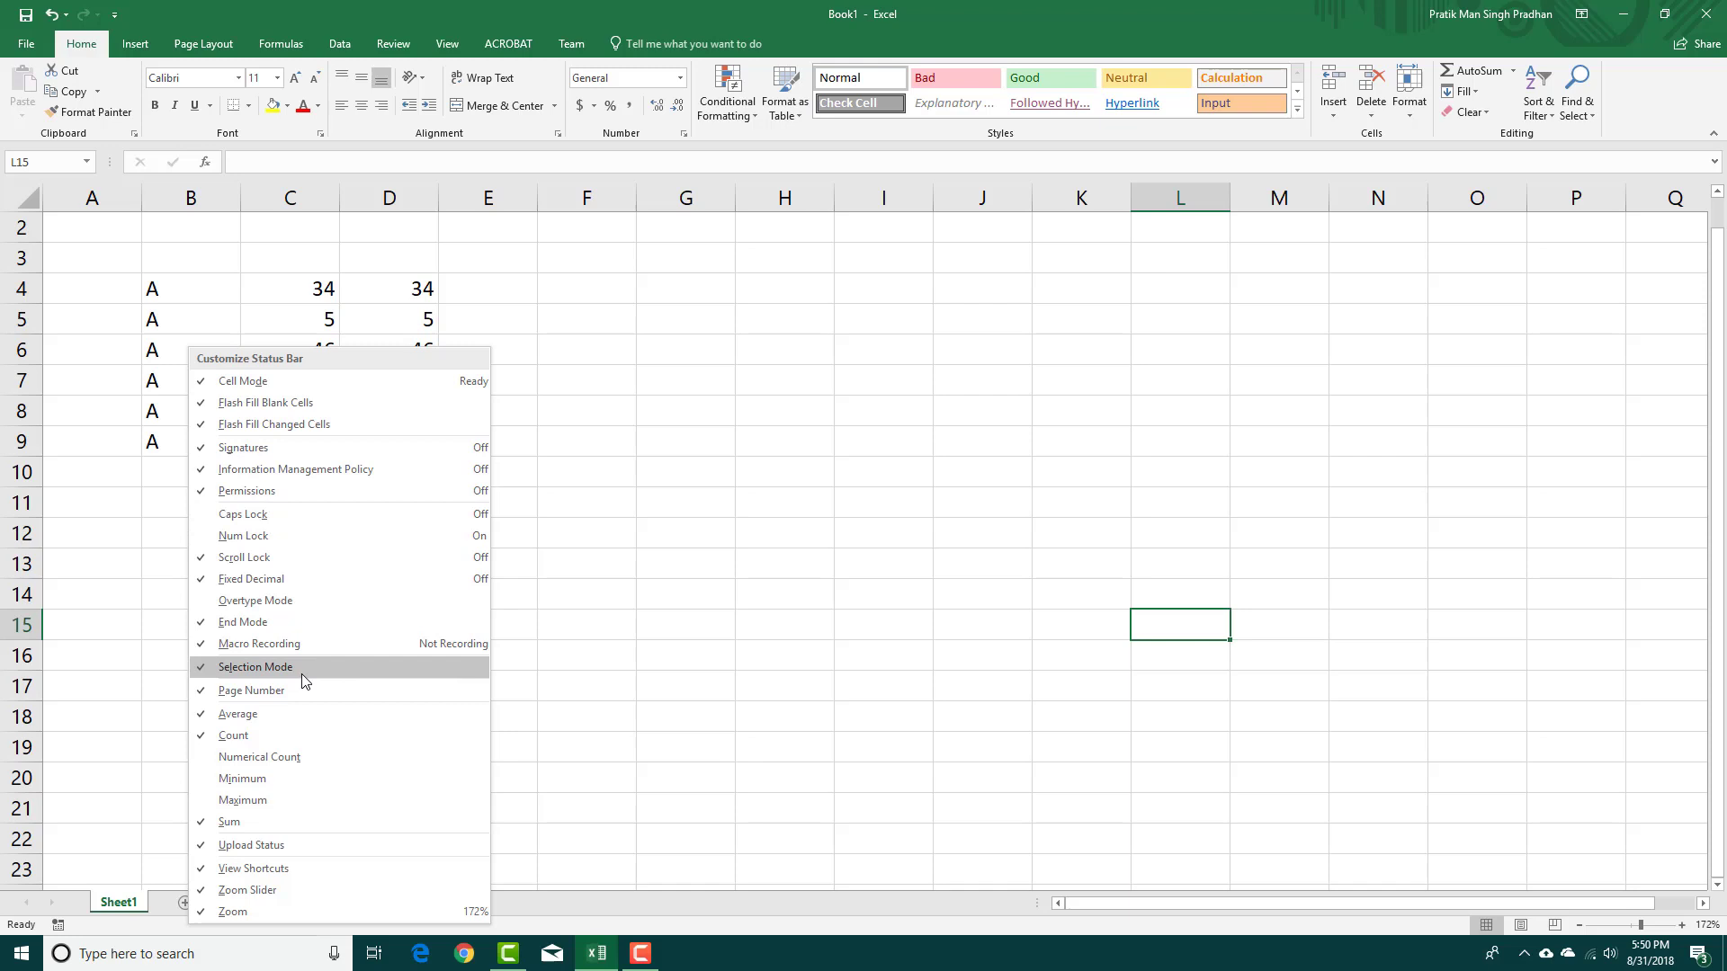
pyautogui.click(266, 516)
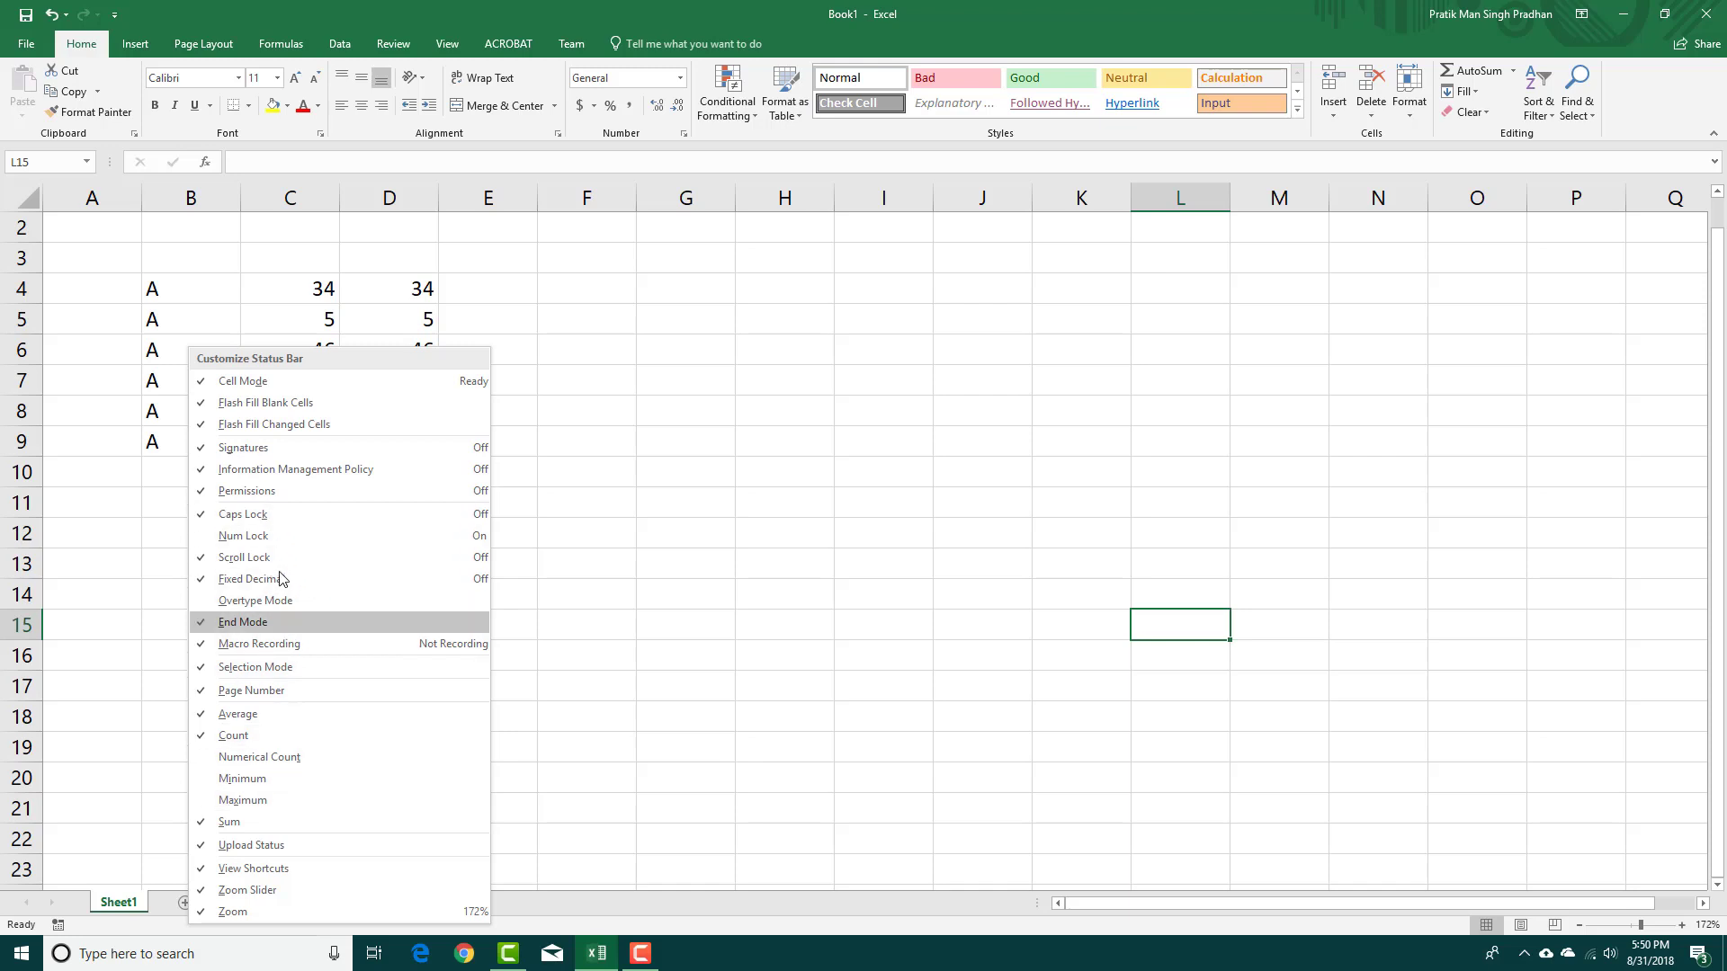
pyautogui.click(268, 536)
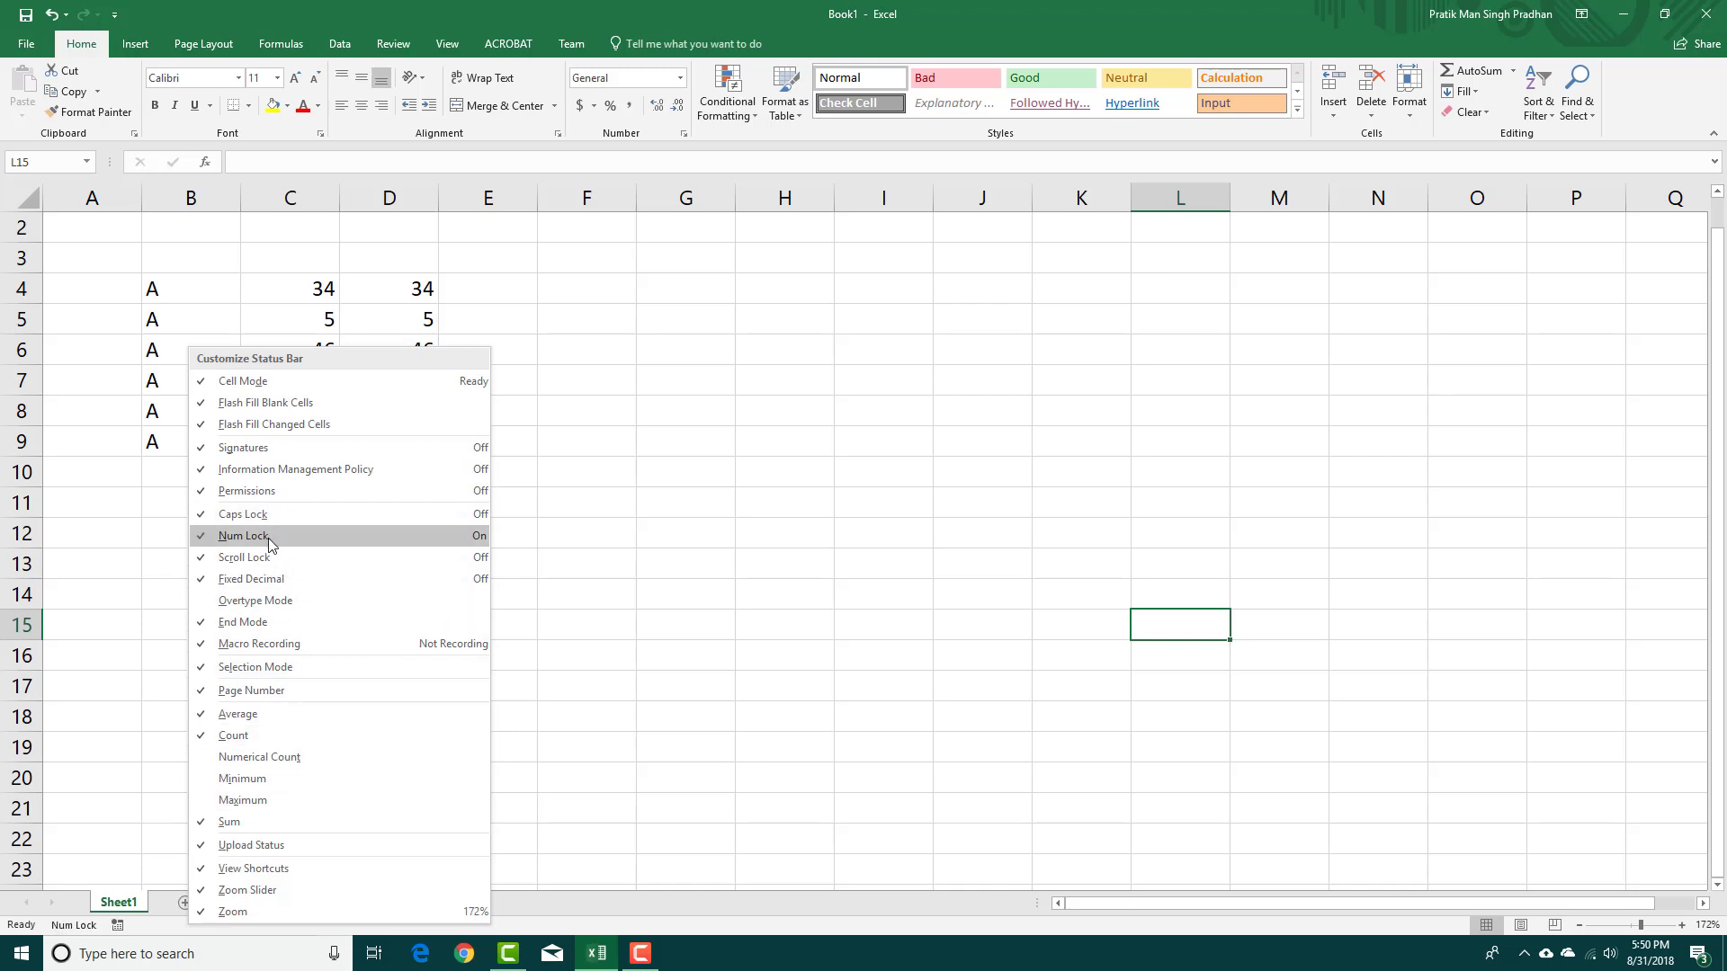
pyautogui.click(268, 601)
pyautogui.click(245, 759)
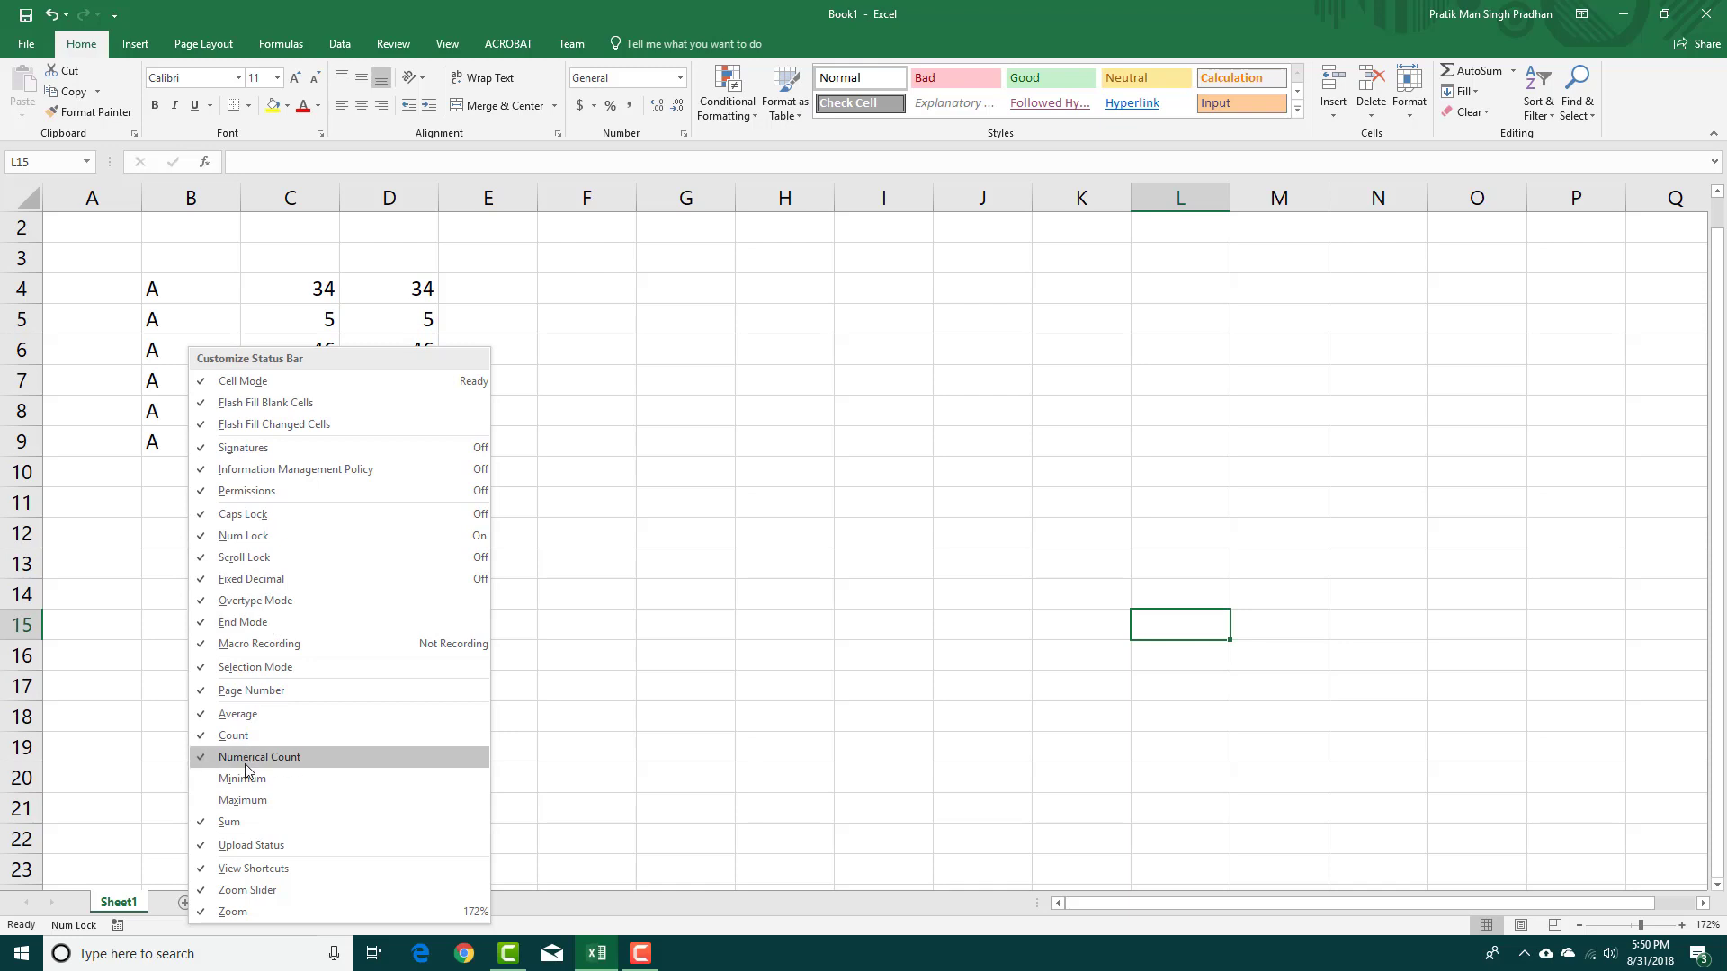
pyautogui.click(245, 779)
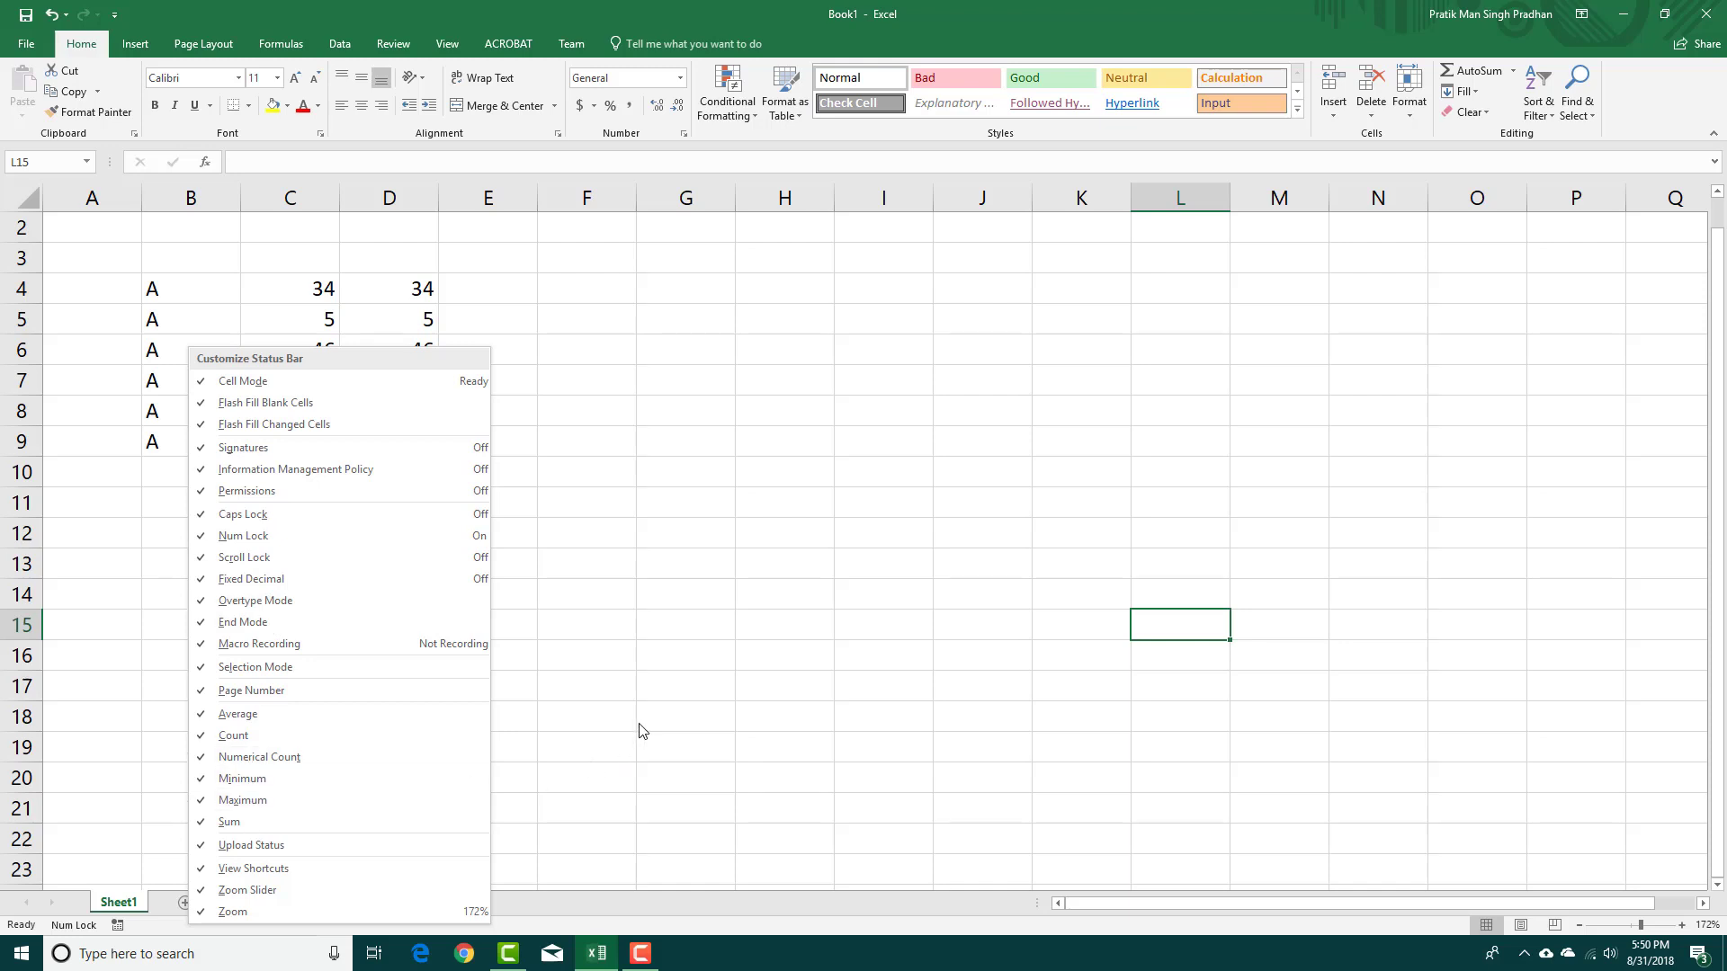
pyautogui.click(619, 755)
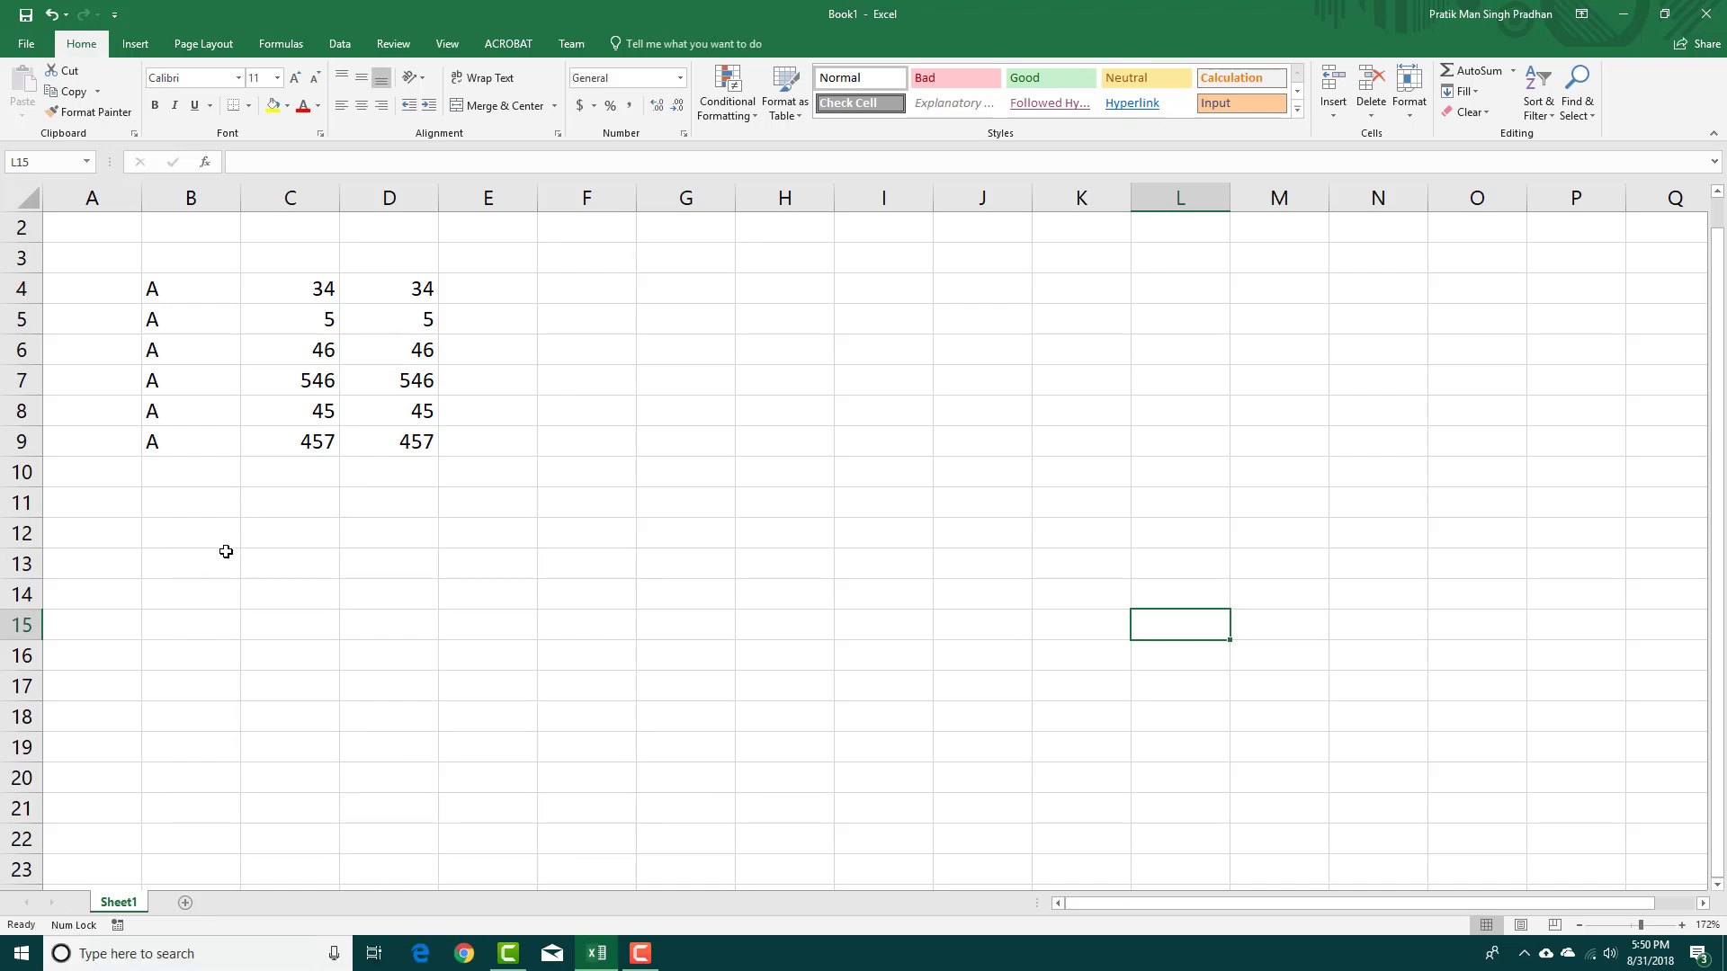
# Enter 5454FGFG in D11 while toggling Num Lock, Scroll Lock and Caps Lock indicators
pyautogui.click(389, 502)
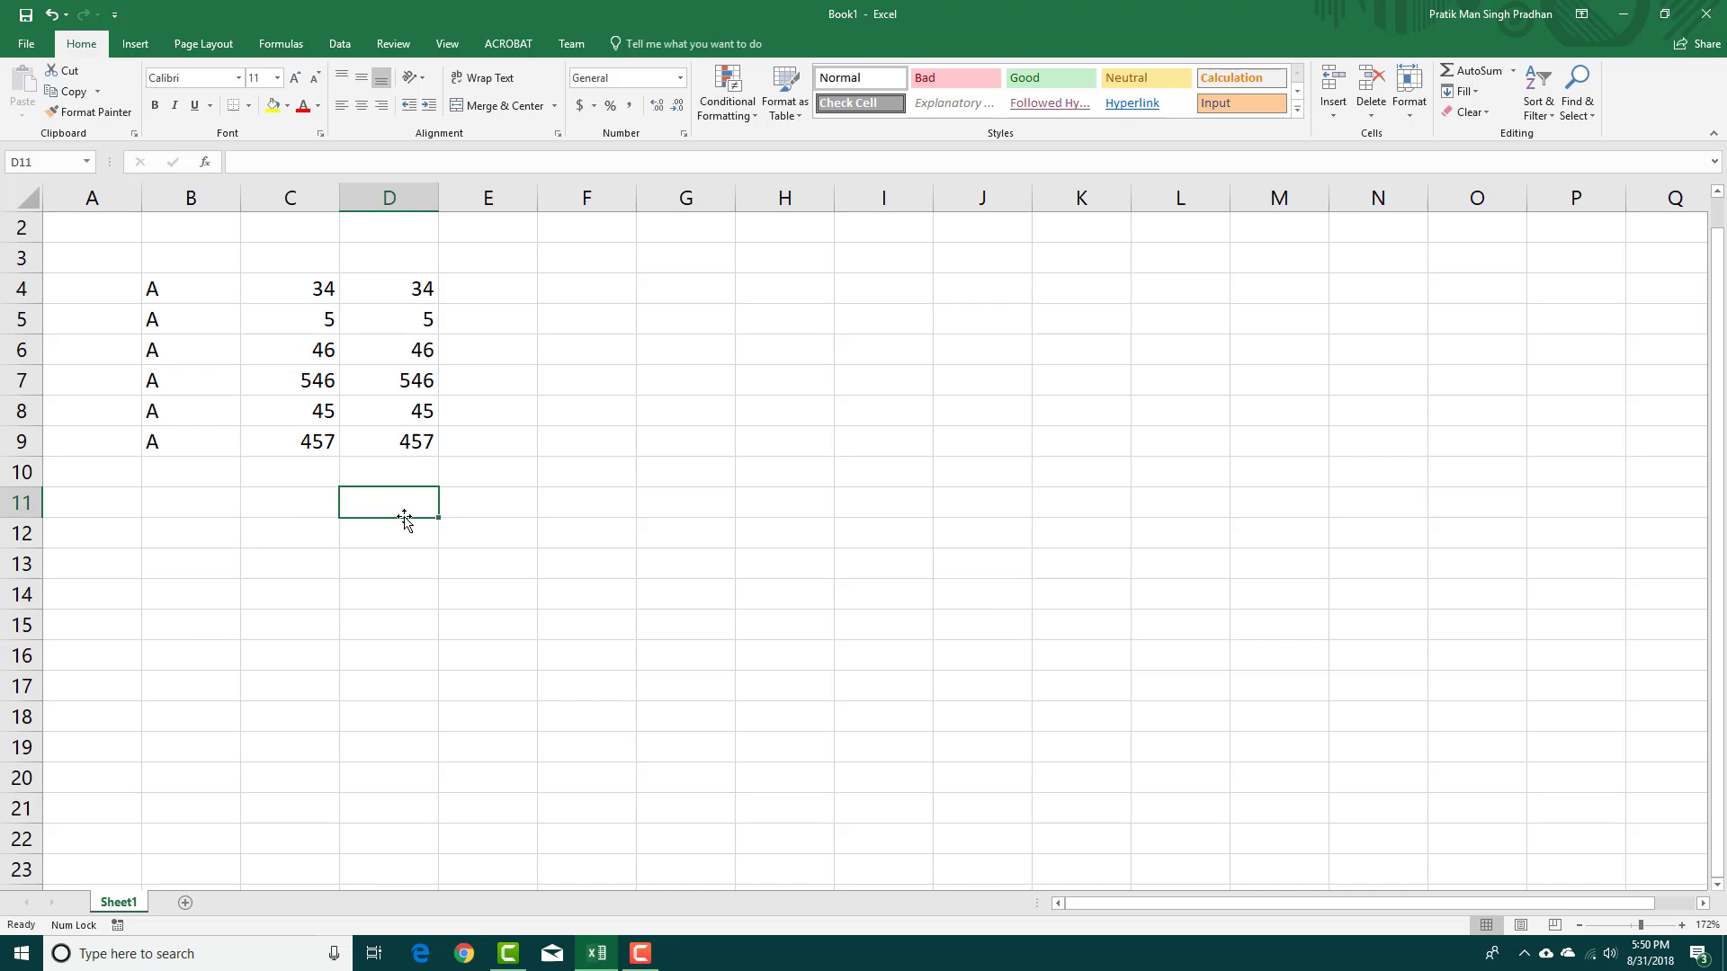
pyautogui.write('5454')
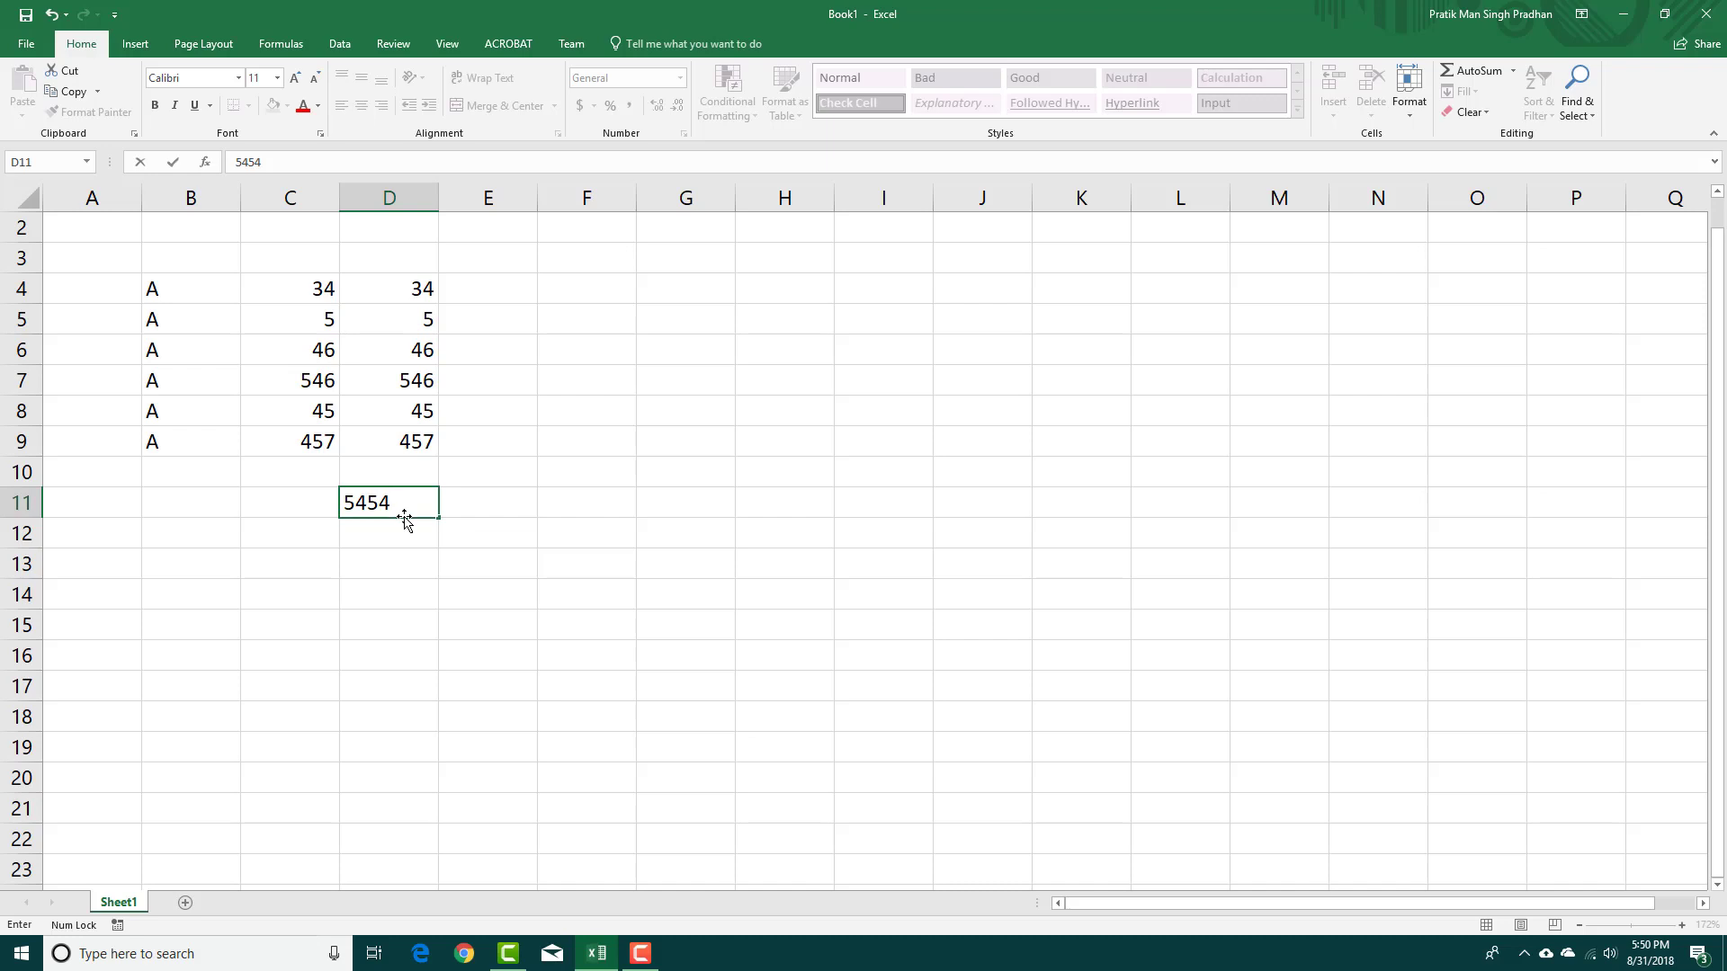
pyautogui.press('Num_Lock')
pyautogui.press('Scroll_Lock')
pyautogui.press('Scroll_Lock')
pyautogui.press('capslock')
pyautogui.write('FGFG')
pyautogui.press('capslock')
pyautogui.write('G')
pyautogui.click(349, 598)
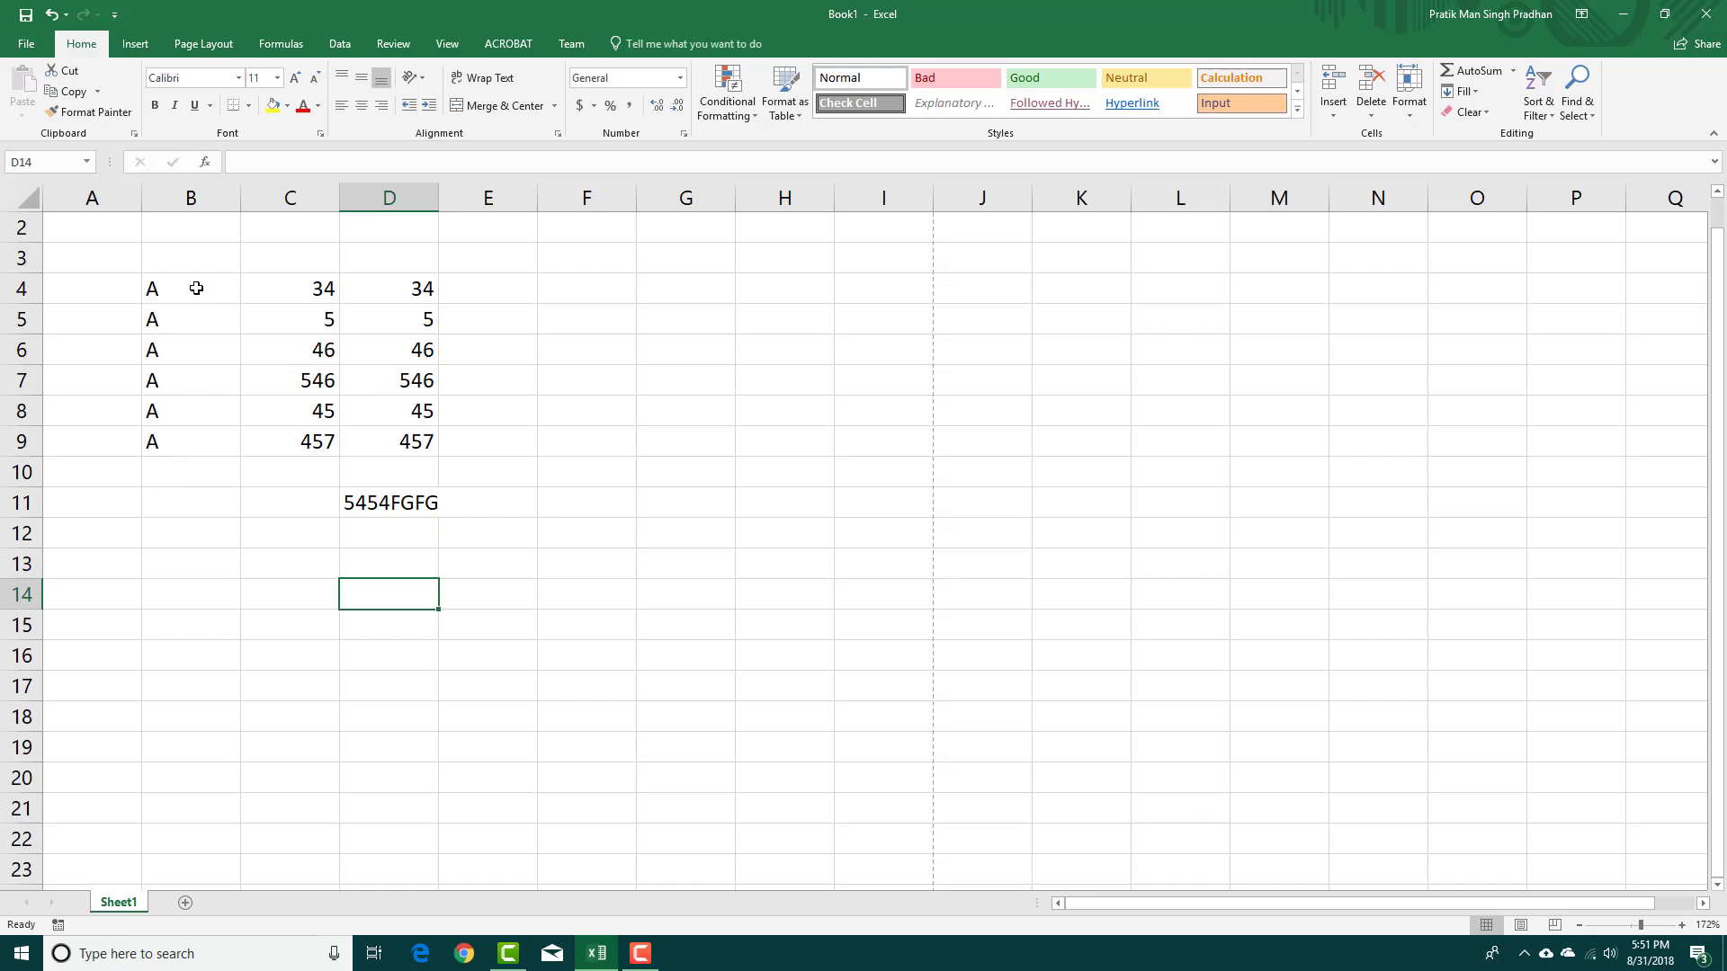
# Select B4:B9, then B4, B5, B8, B9, then C4:C9 (sum 1133, min 5, max 546)
pyautogui.moveTo(208, 291); pyautogui.dragTo(204, 444)
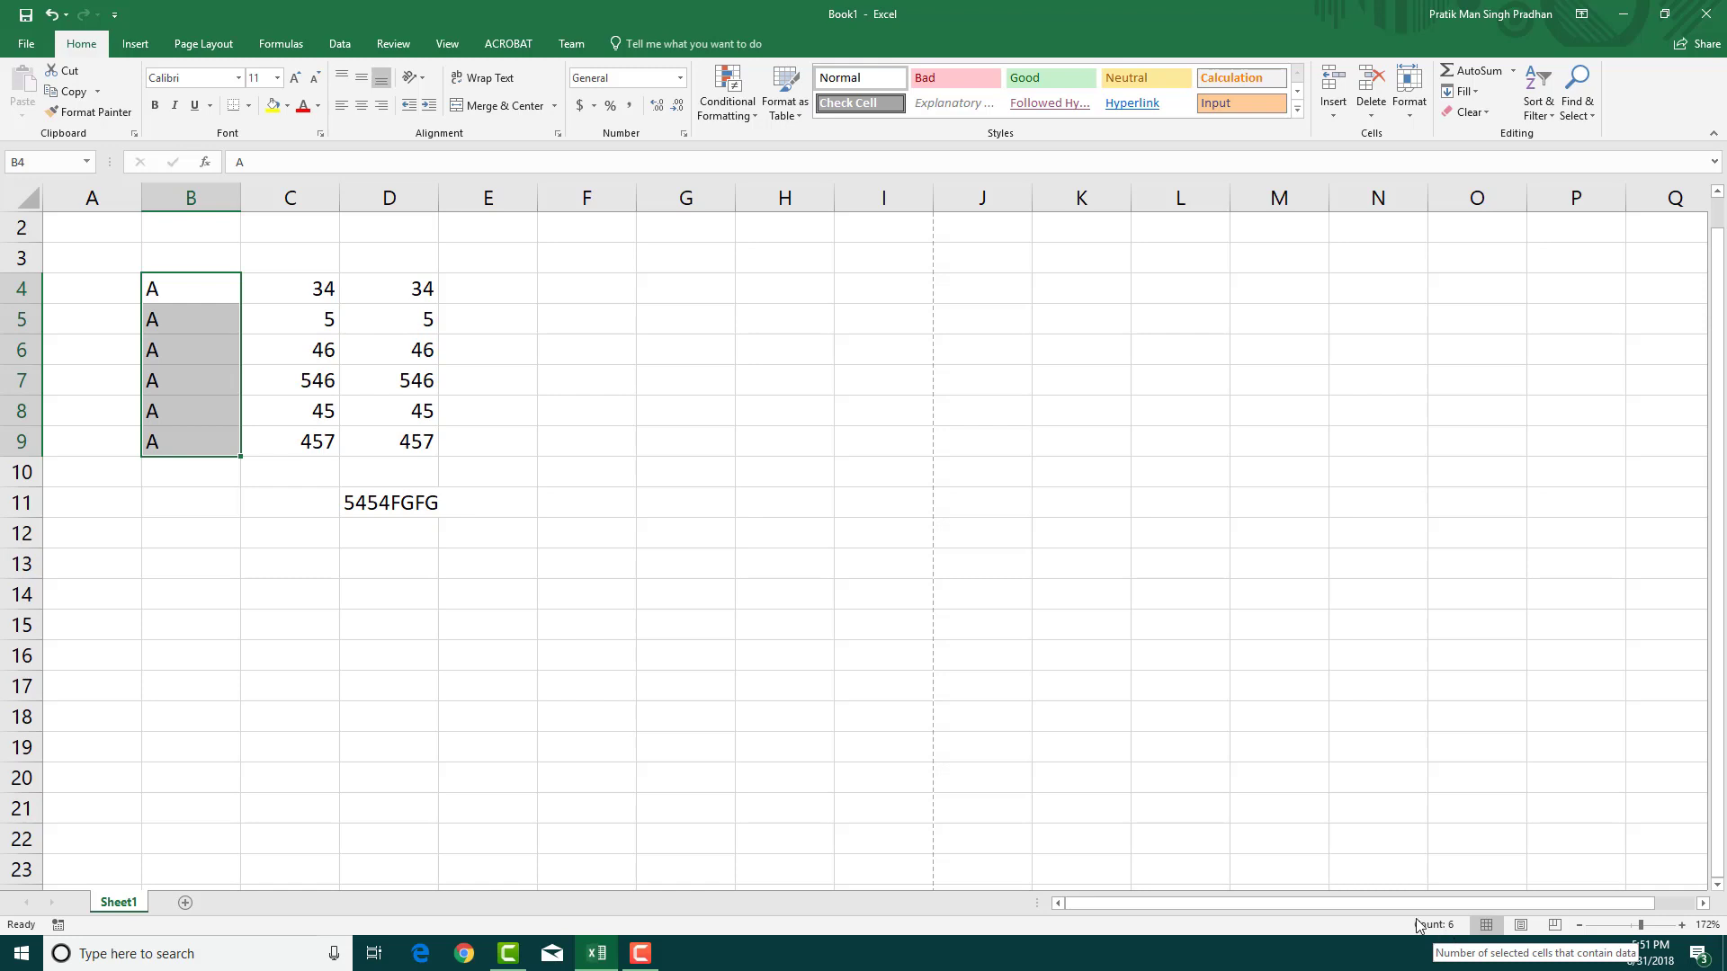
pyautogui.click(884, 629)
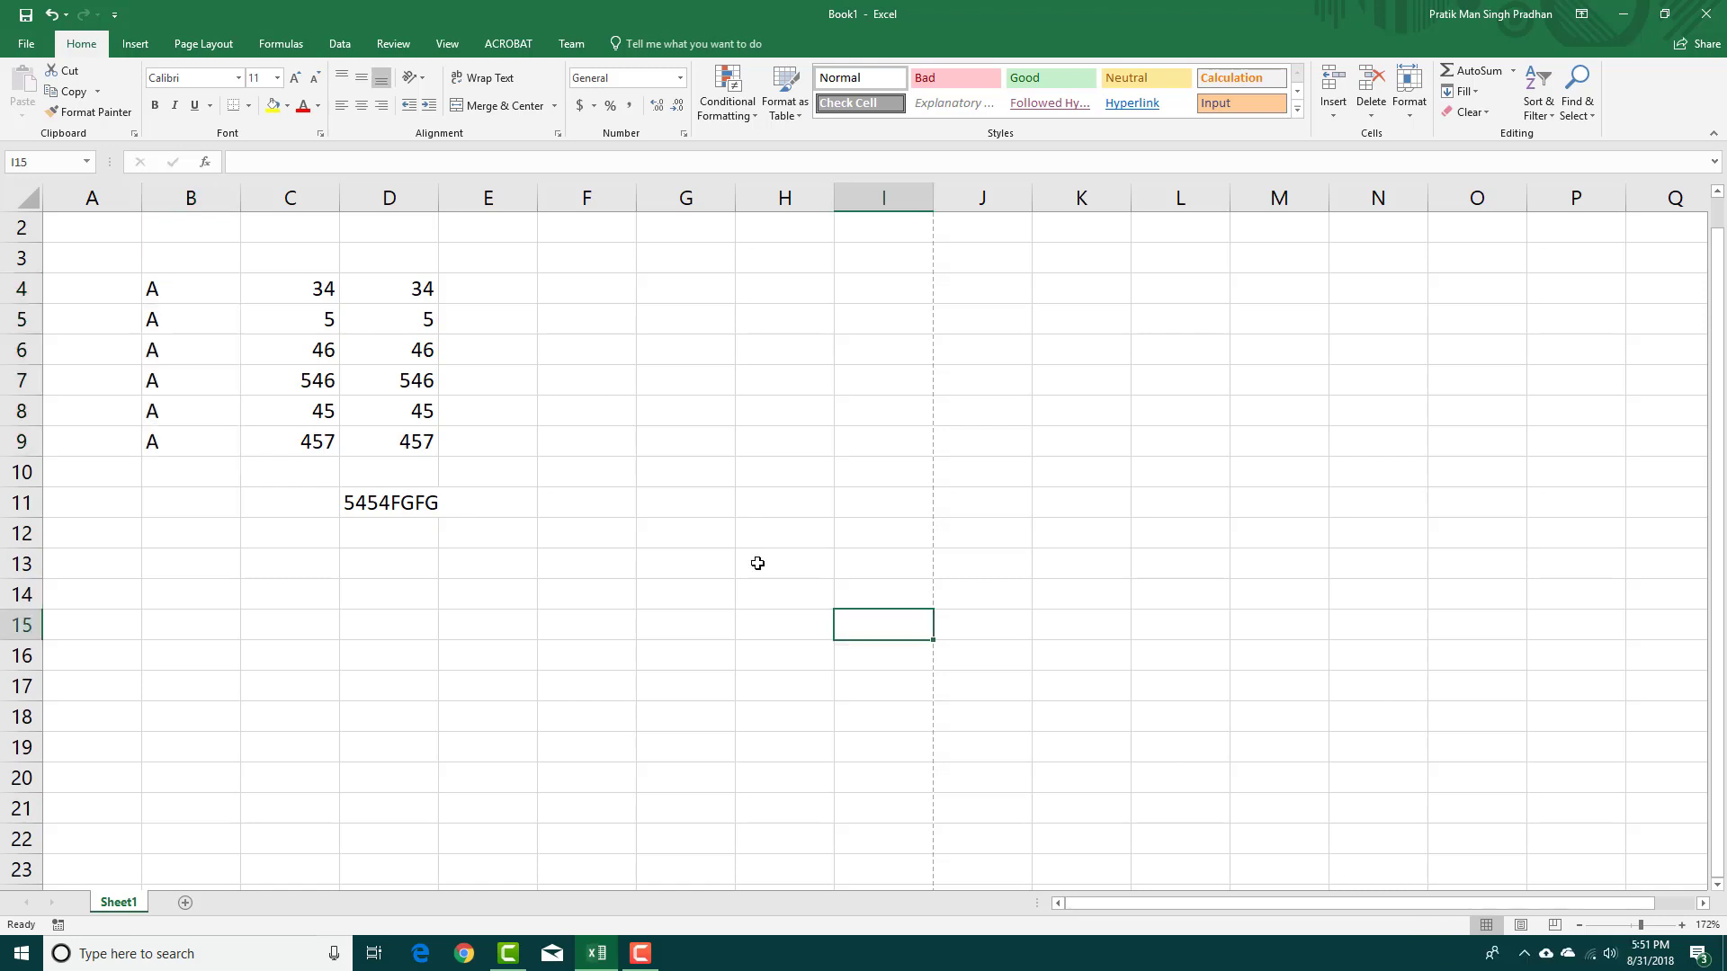
pyautogui.click(213, 291)
pyautogui.keyDown('ctrl'); pyautogui.click(200, 322); pyautogui.keyUp('ctrl')
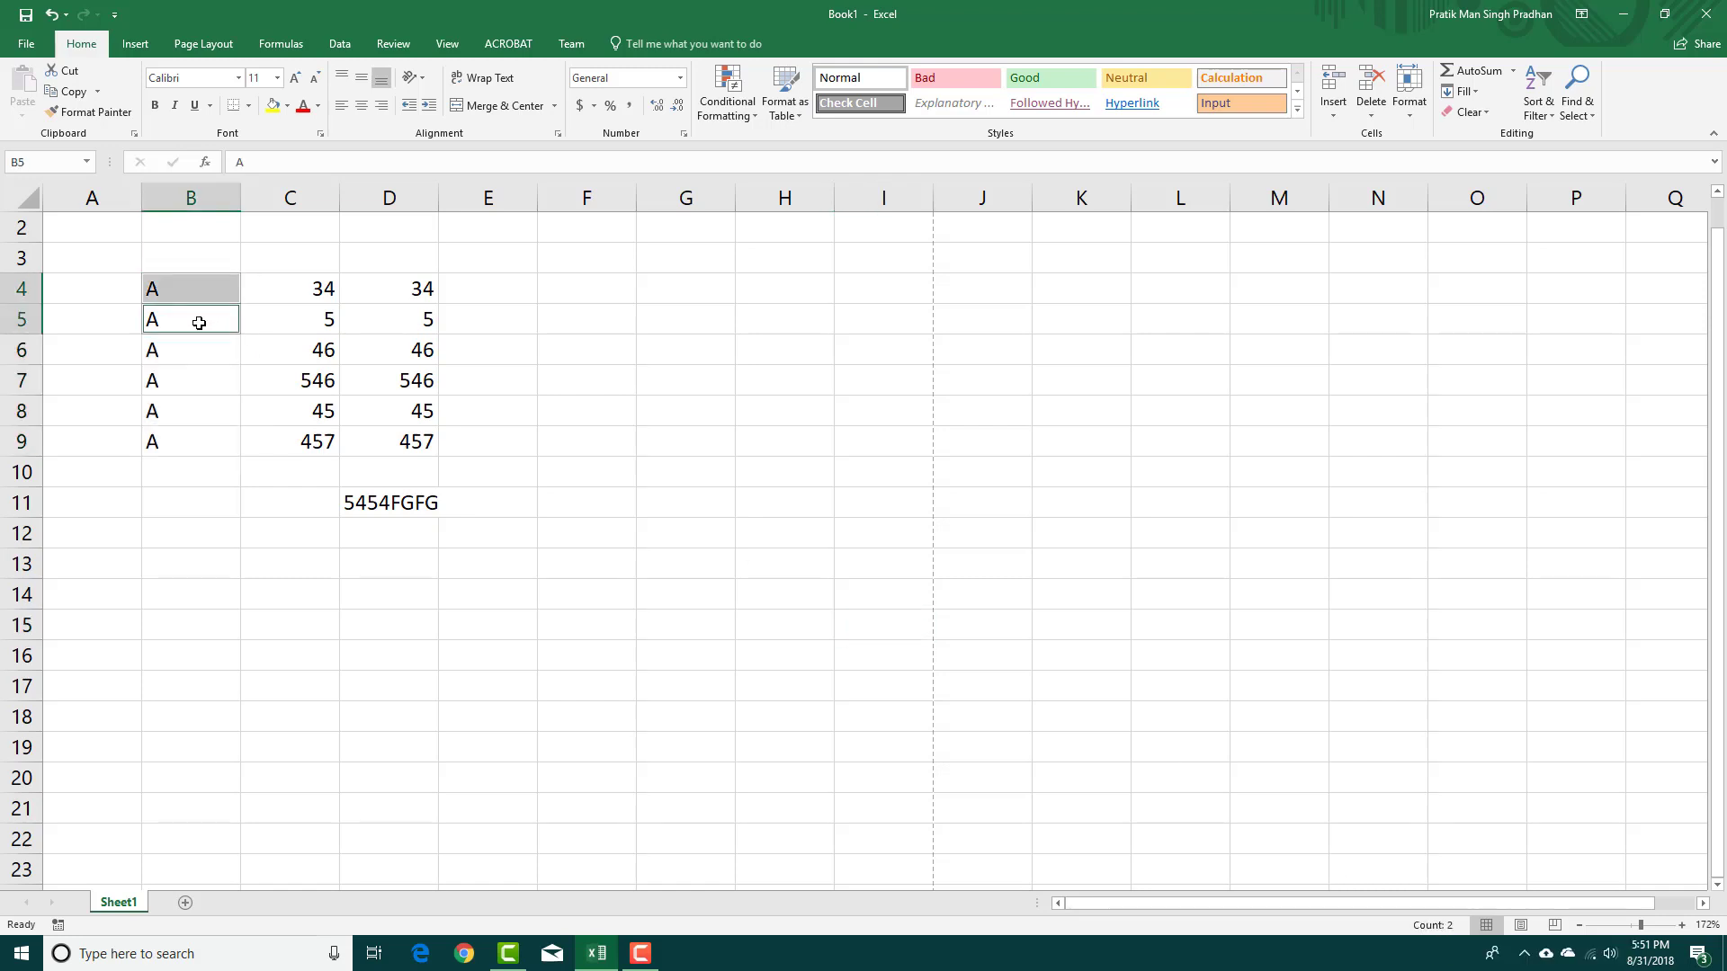
pyautogui.keyDown('ctrl'); pyautogui.click(201, 400); pyautogui.keyUp('ctrl')
pyautogui.keyDown('ctrl'); pyautogui.click(193, 447); pyautogui.keyUp('ctrl')
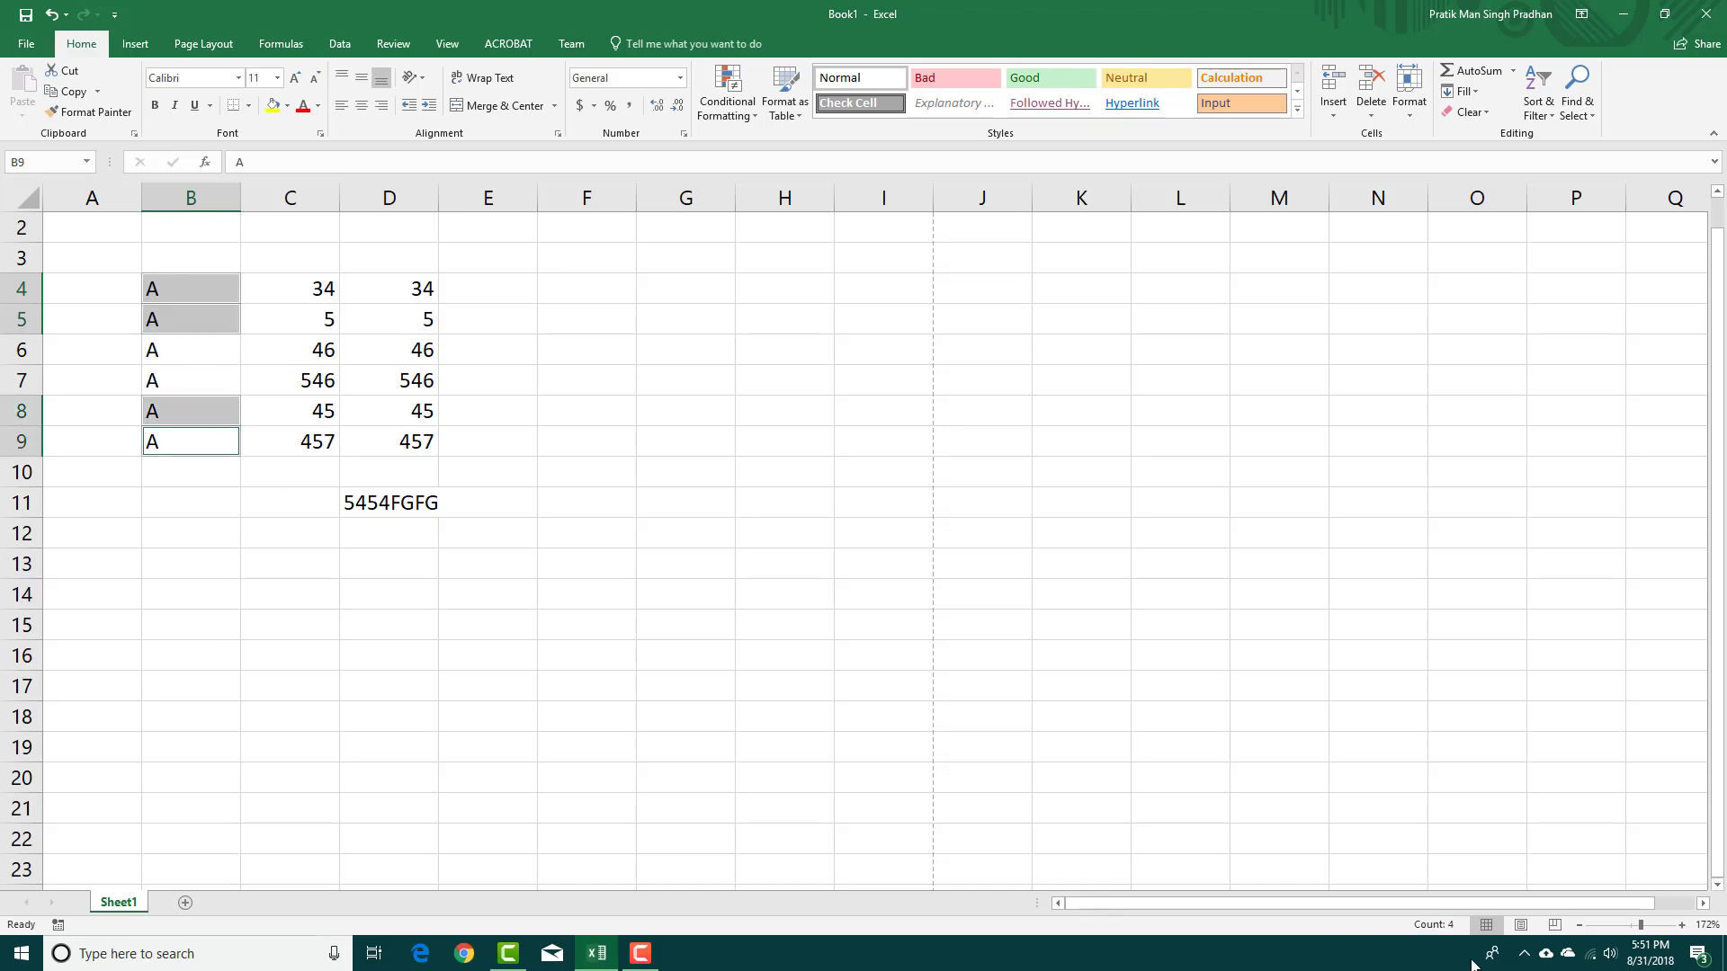
pyautogui.click(826, 617)
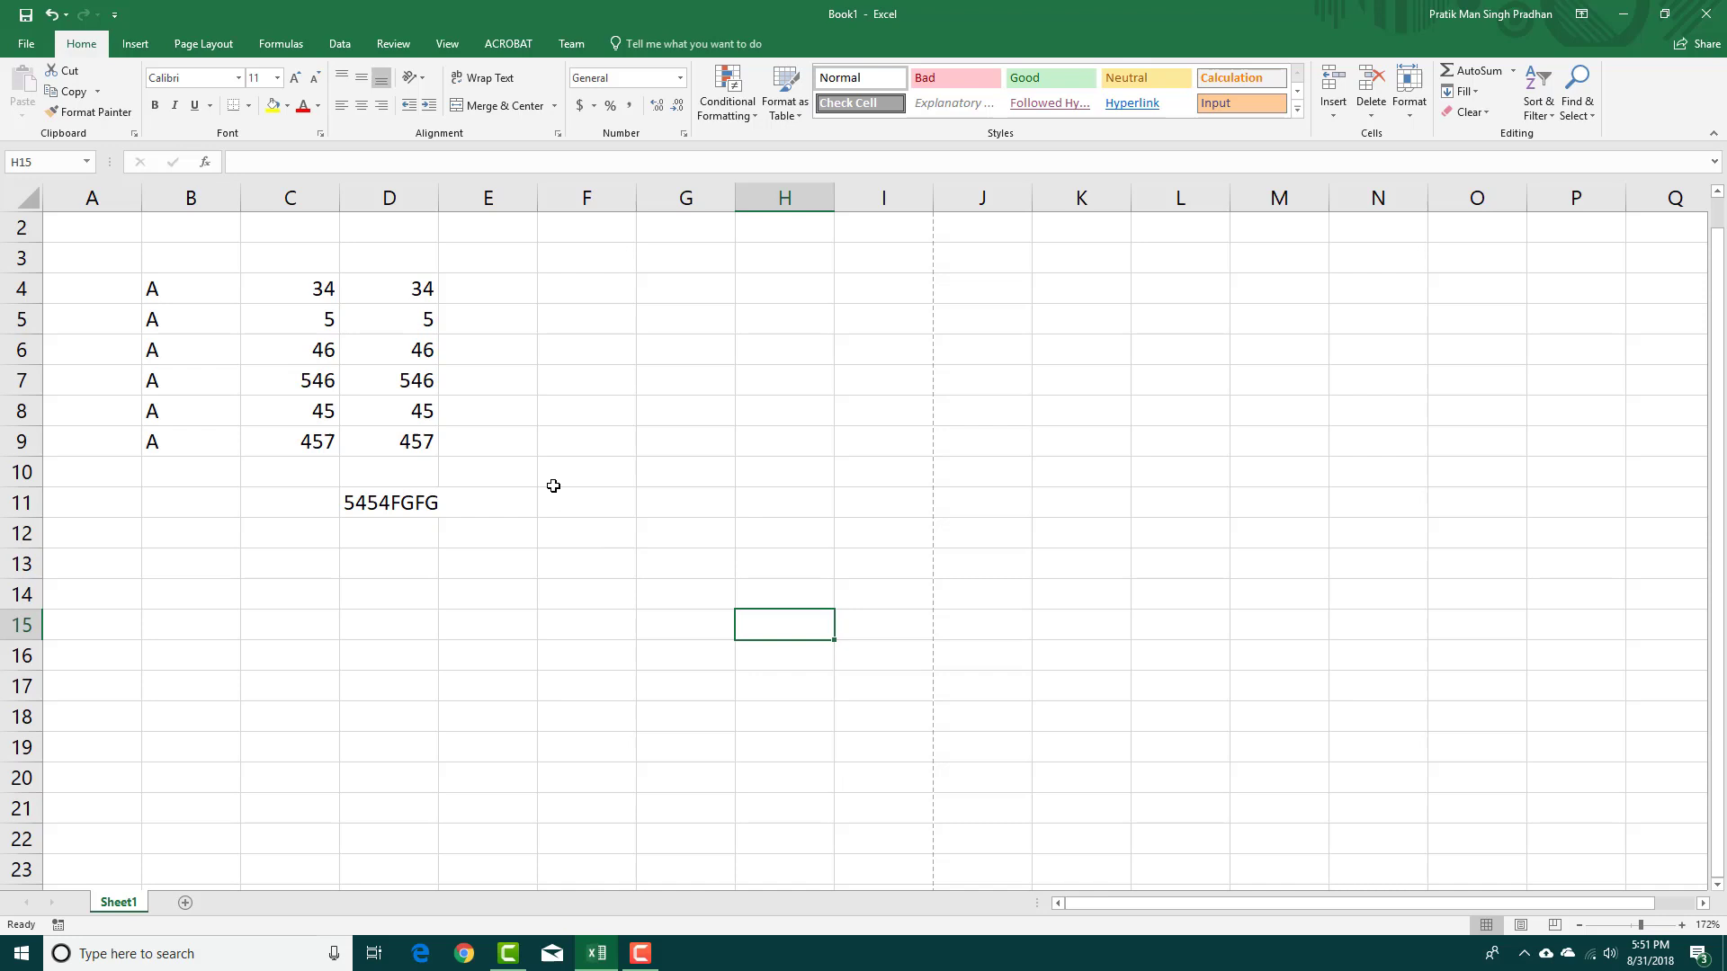
pyautogui.moveTo(314, 288); pyautogui.dragTo(315, 447)
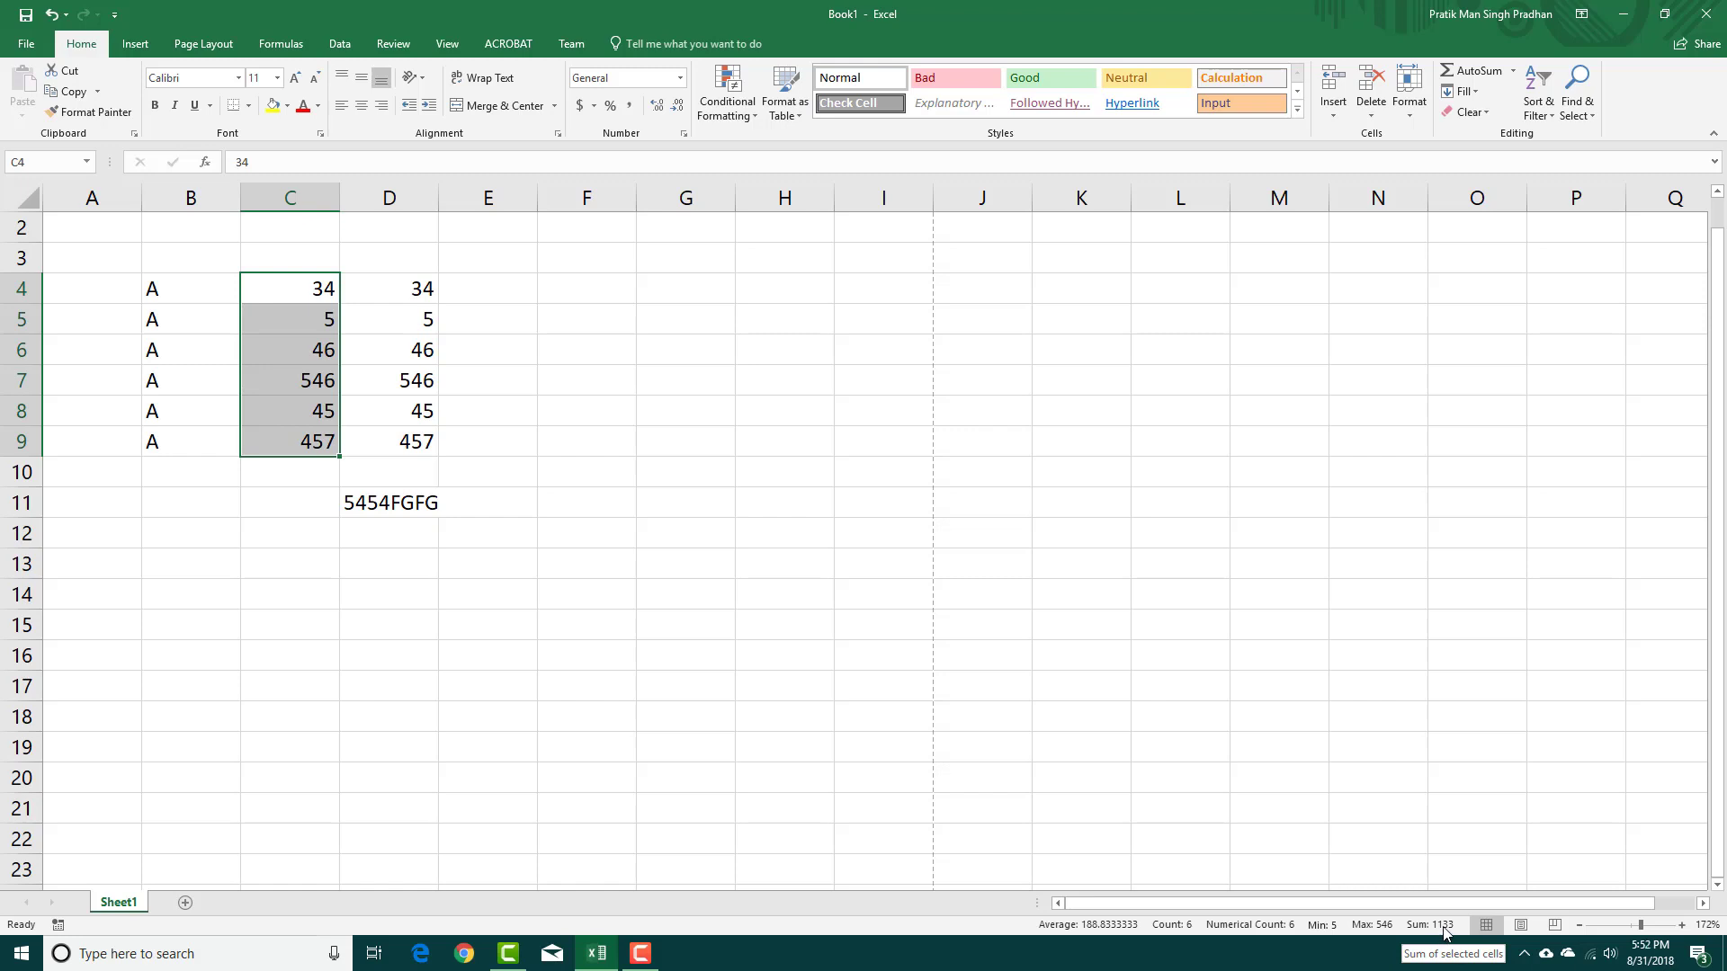
pyautogui.click(520, 371)
pyautogui.moveTo(325, 323); pyautogui.dragTo(396, 319)
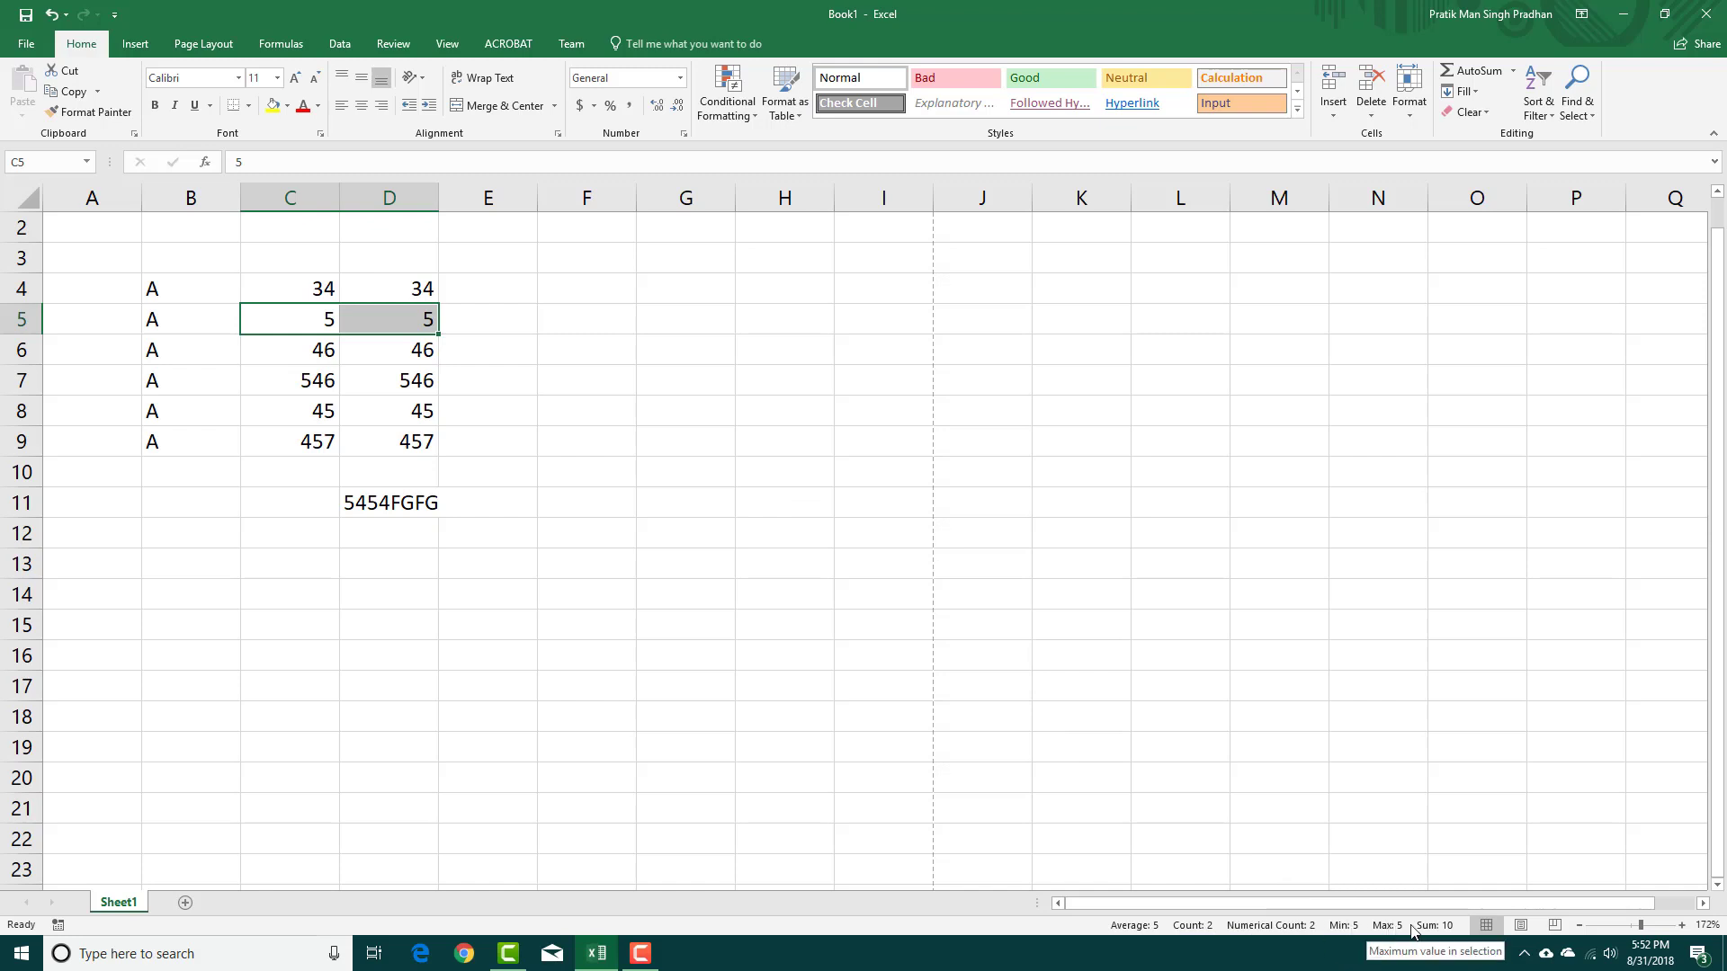
pyautogui.click(697, 552)
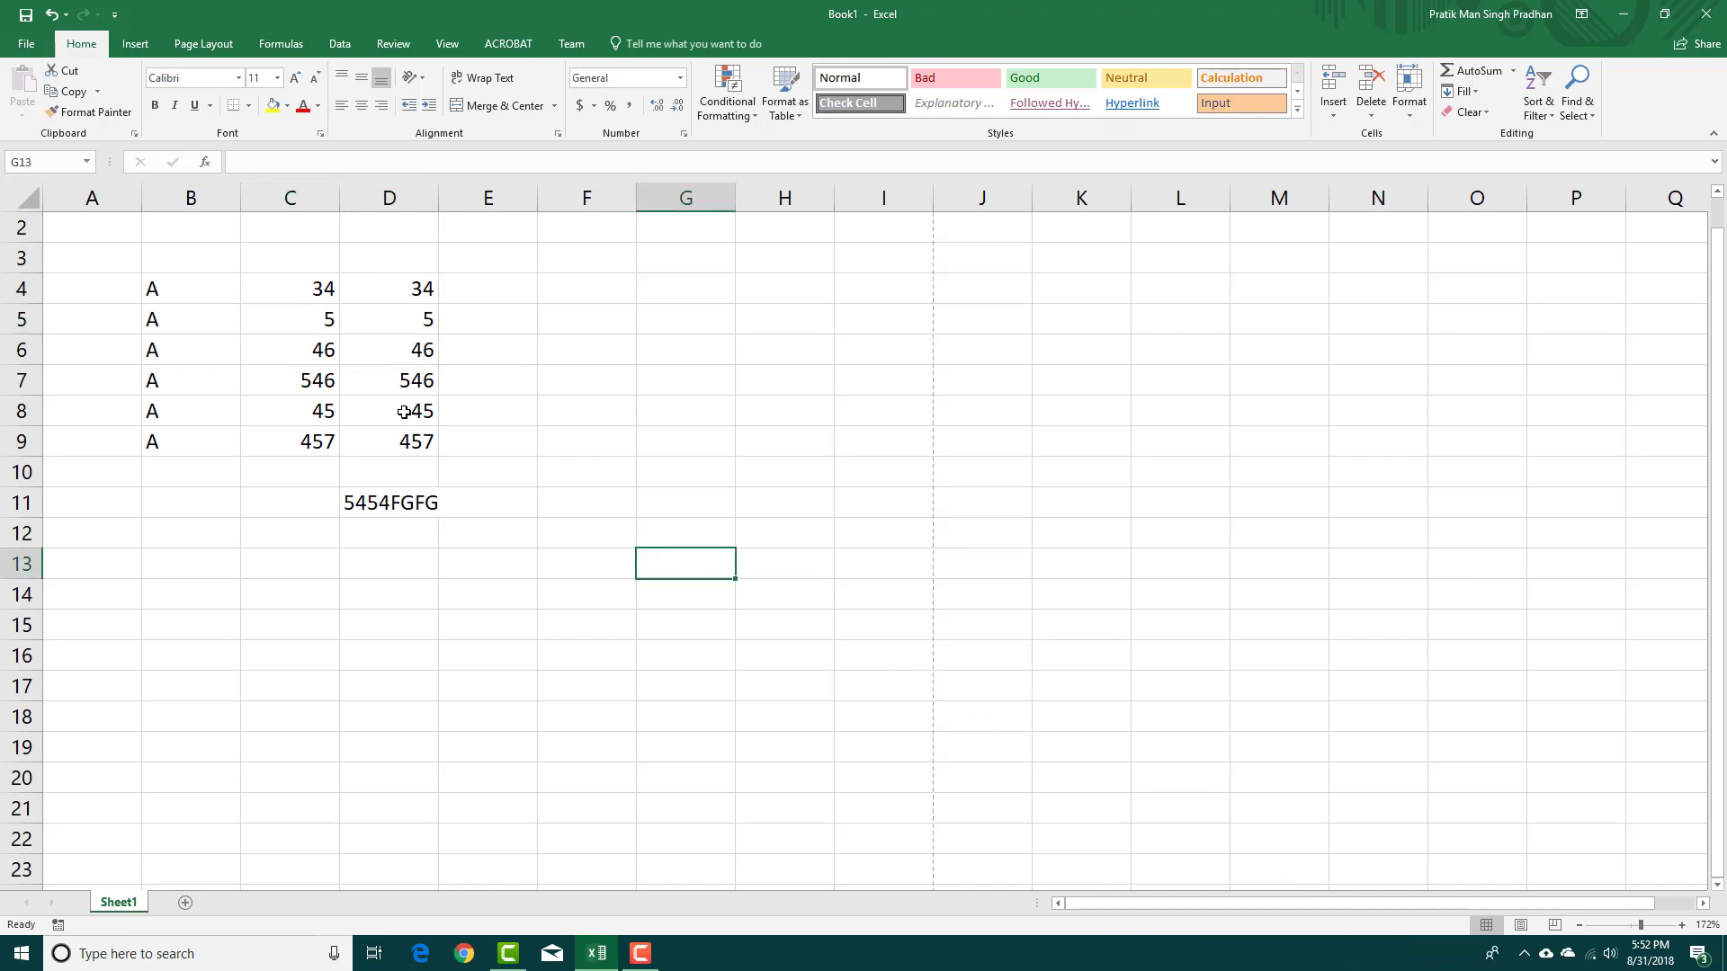
pyautogui.moveTo(279, 289); pyautogui.dragTo(391, 438)
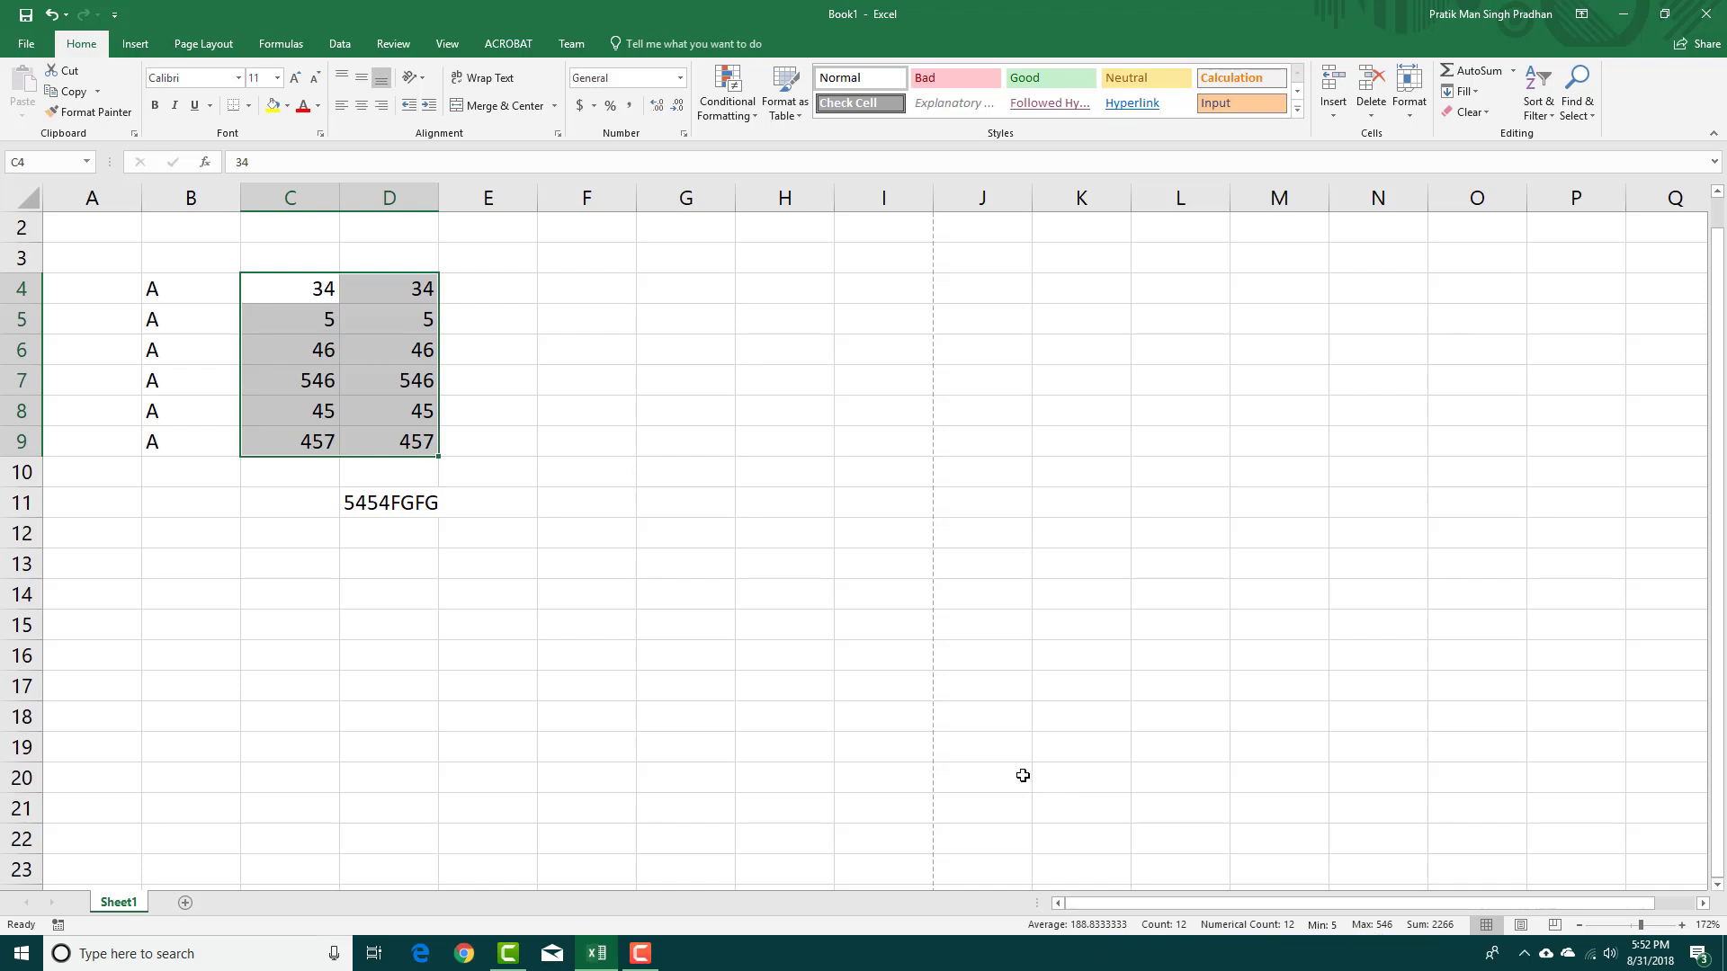
pyautogui.click(580, 501)
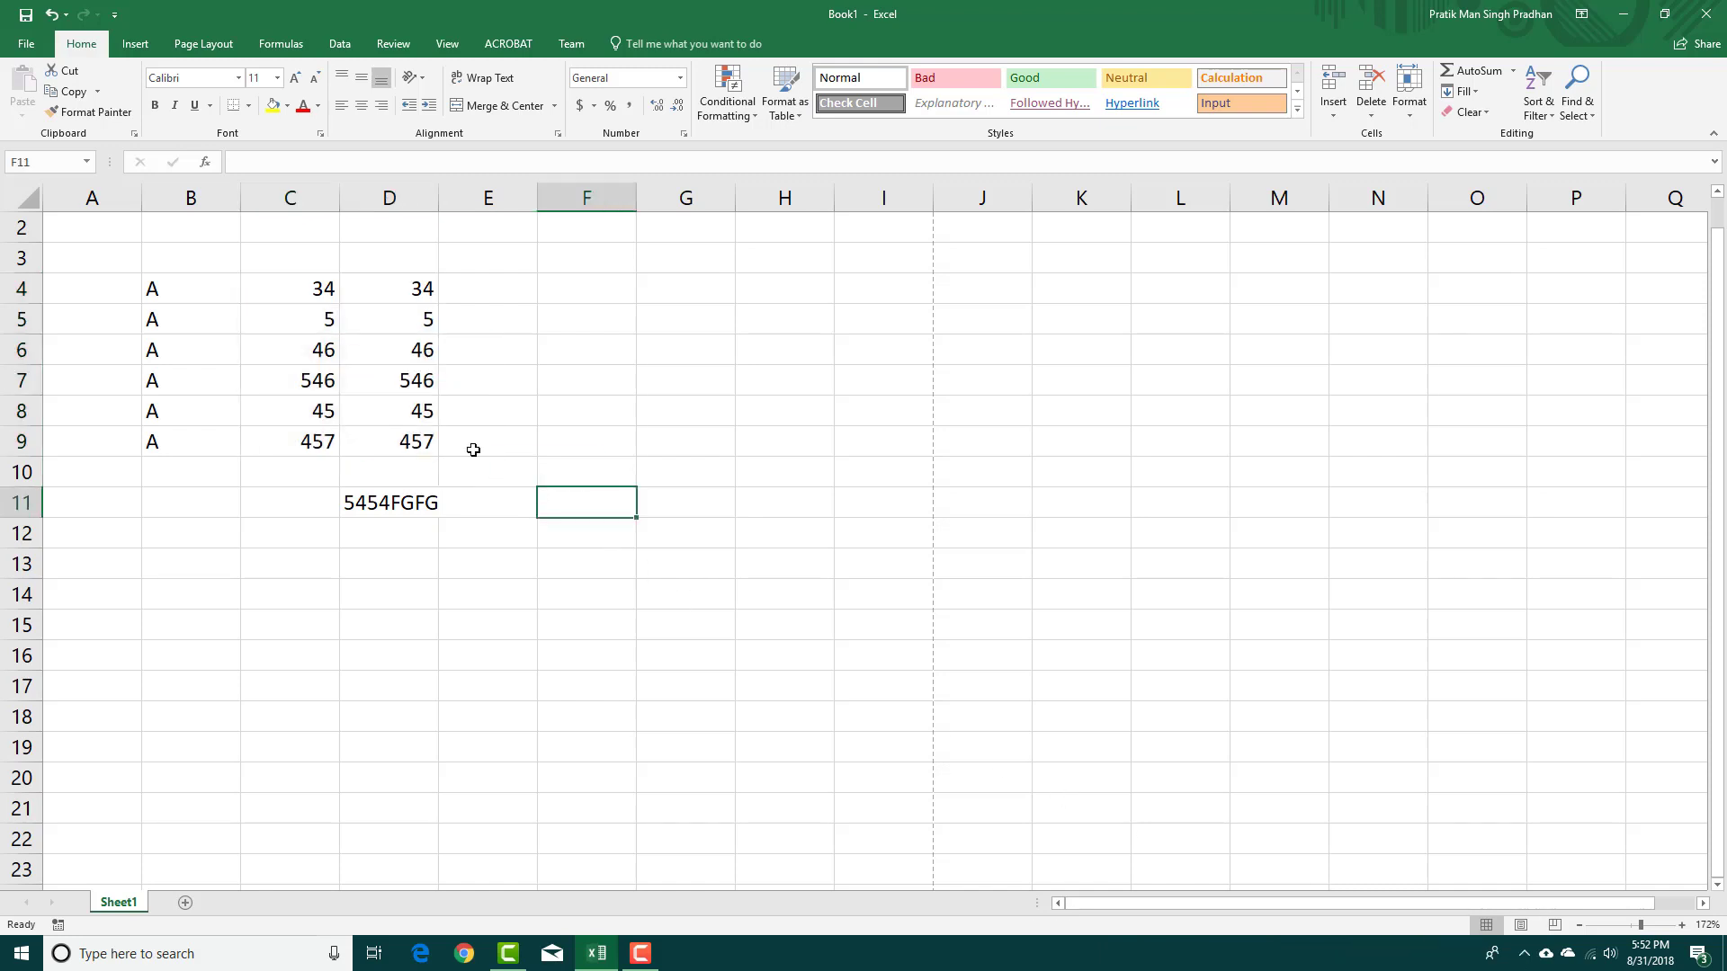
pyautogui.rightClick(772, 930)
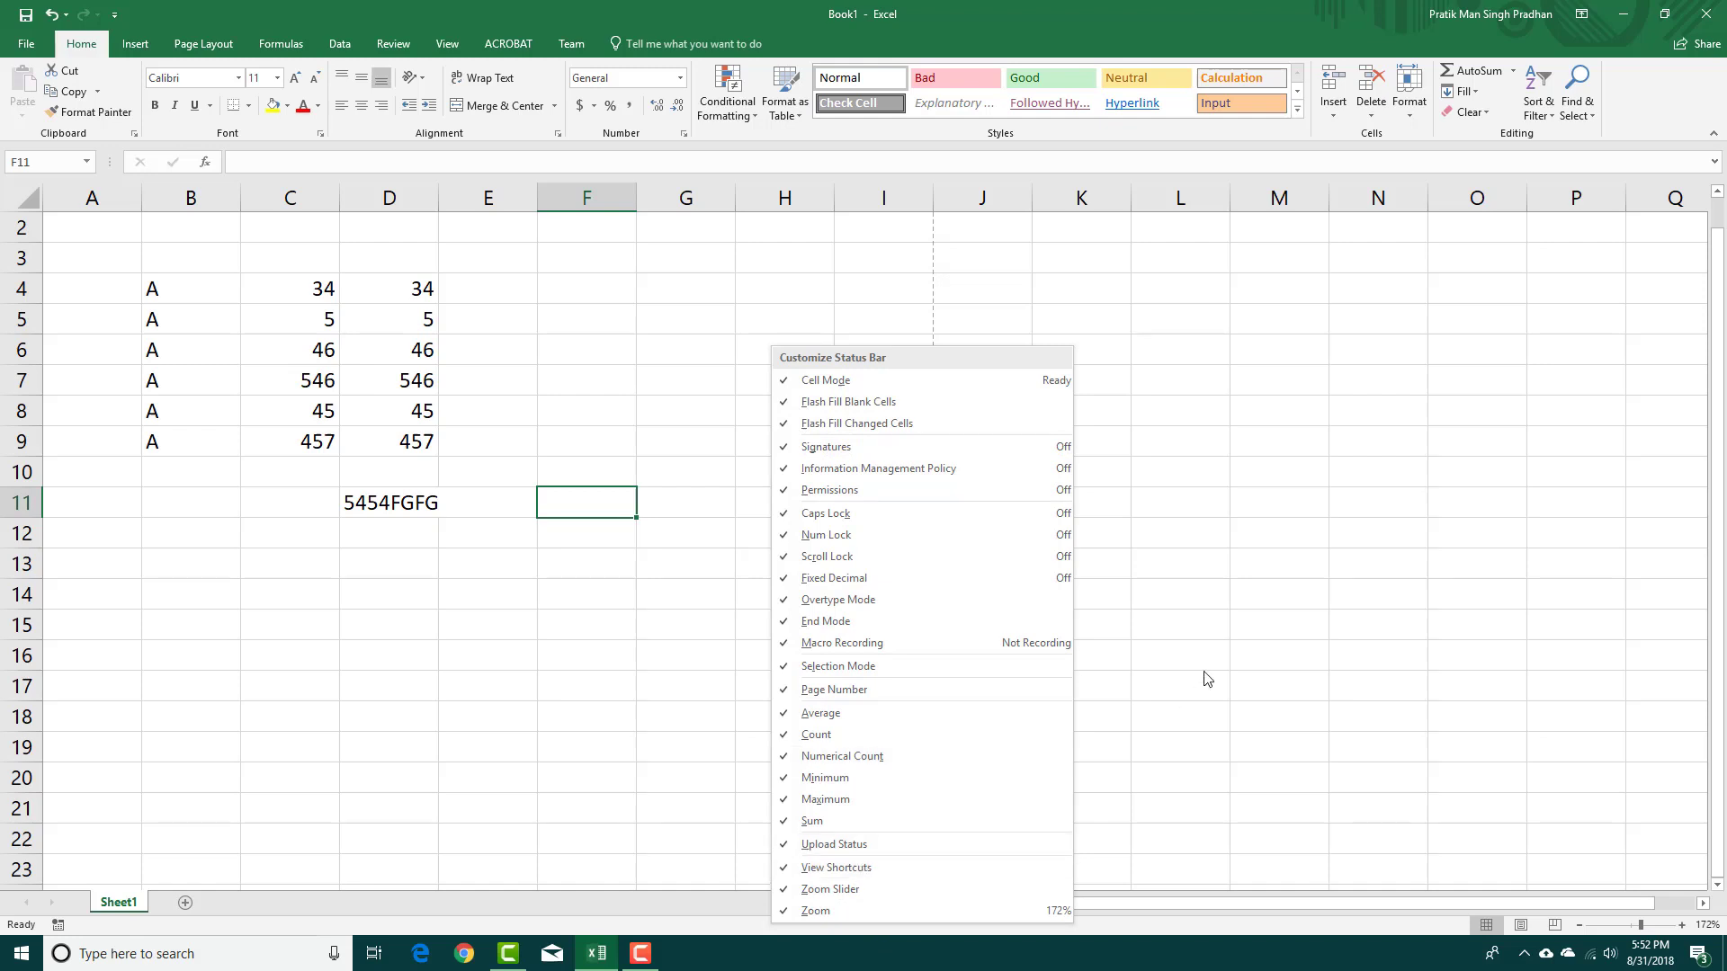
pyautogui.press('Escape')
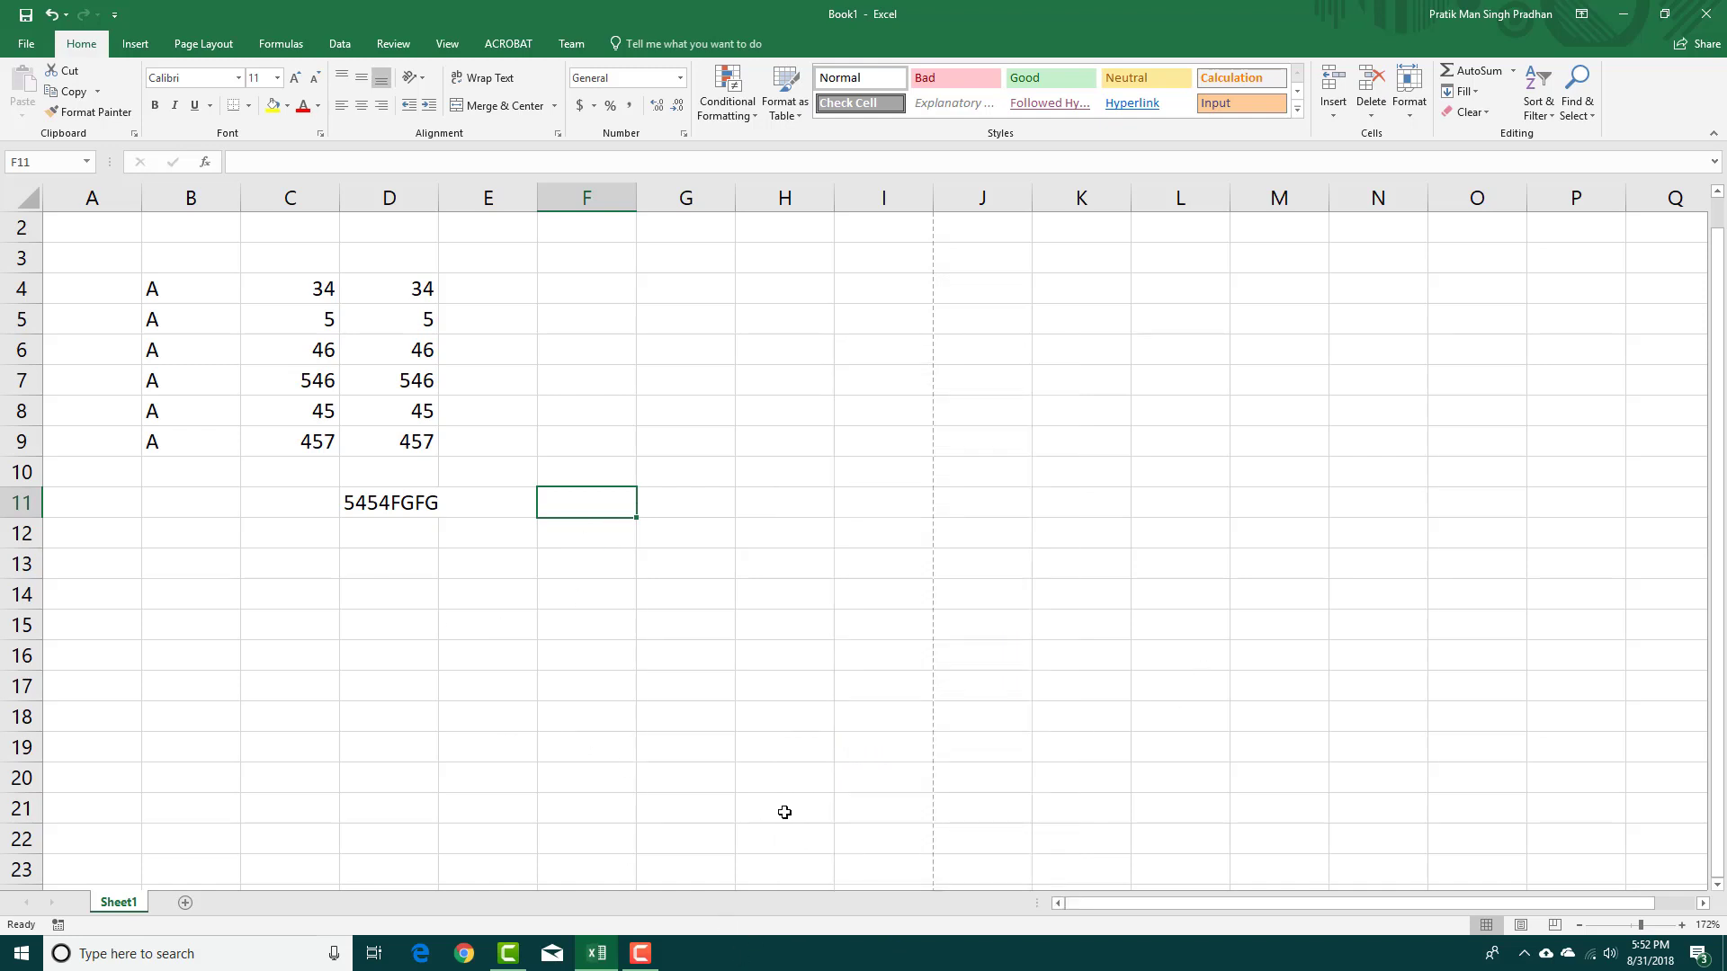
pyautogui.rightClick(899, 932)
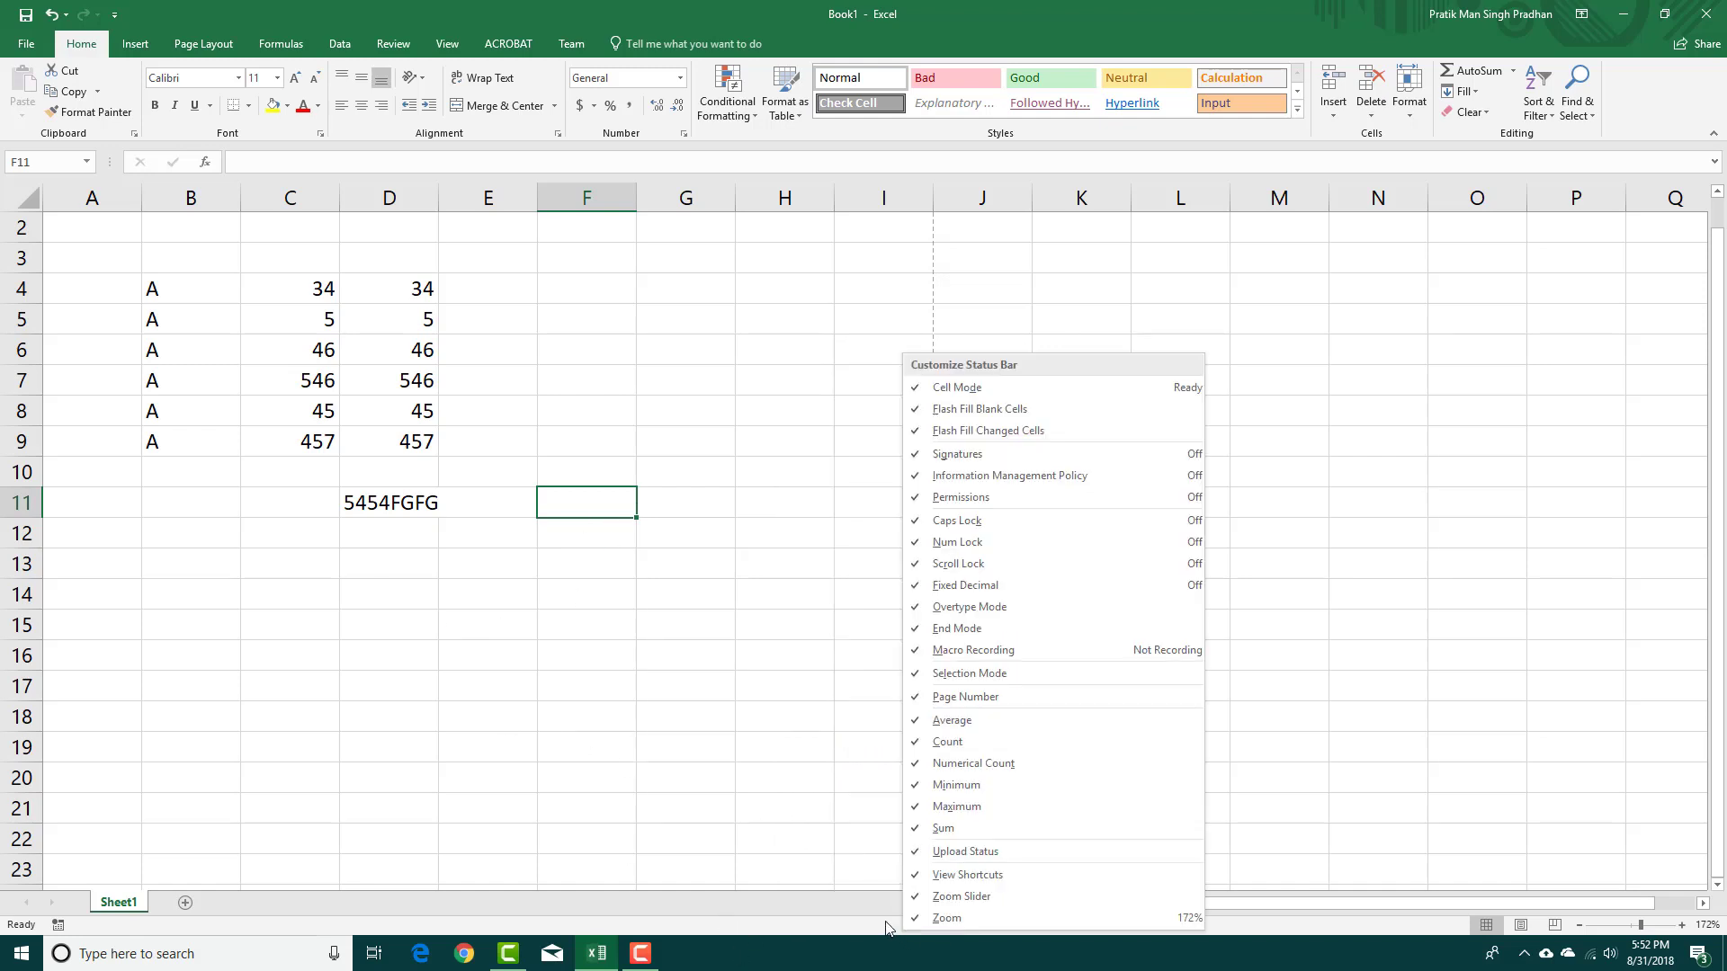
pyautogui.press('Escape')
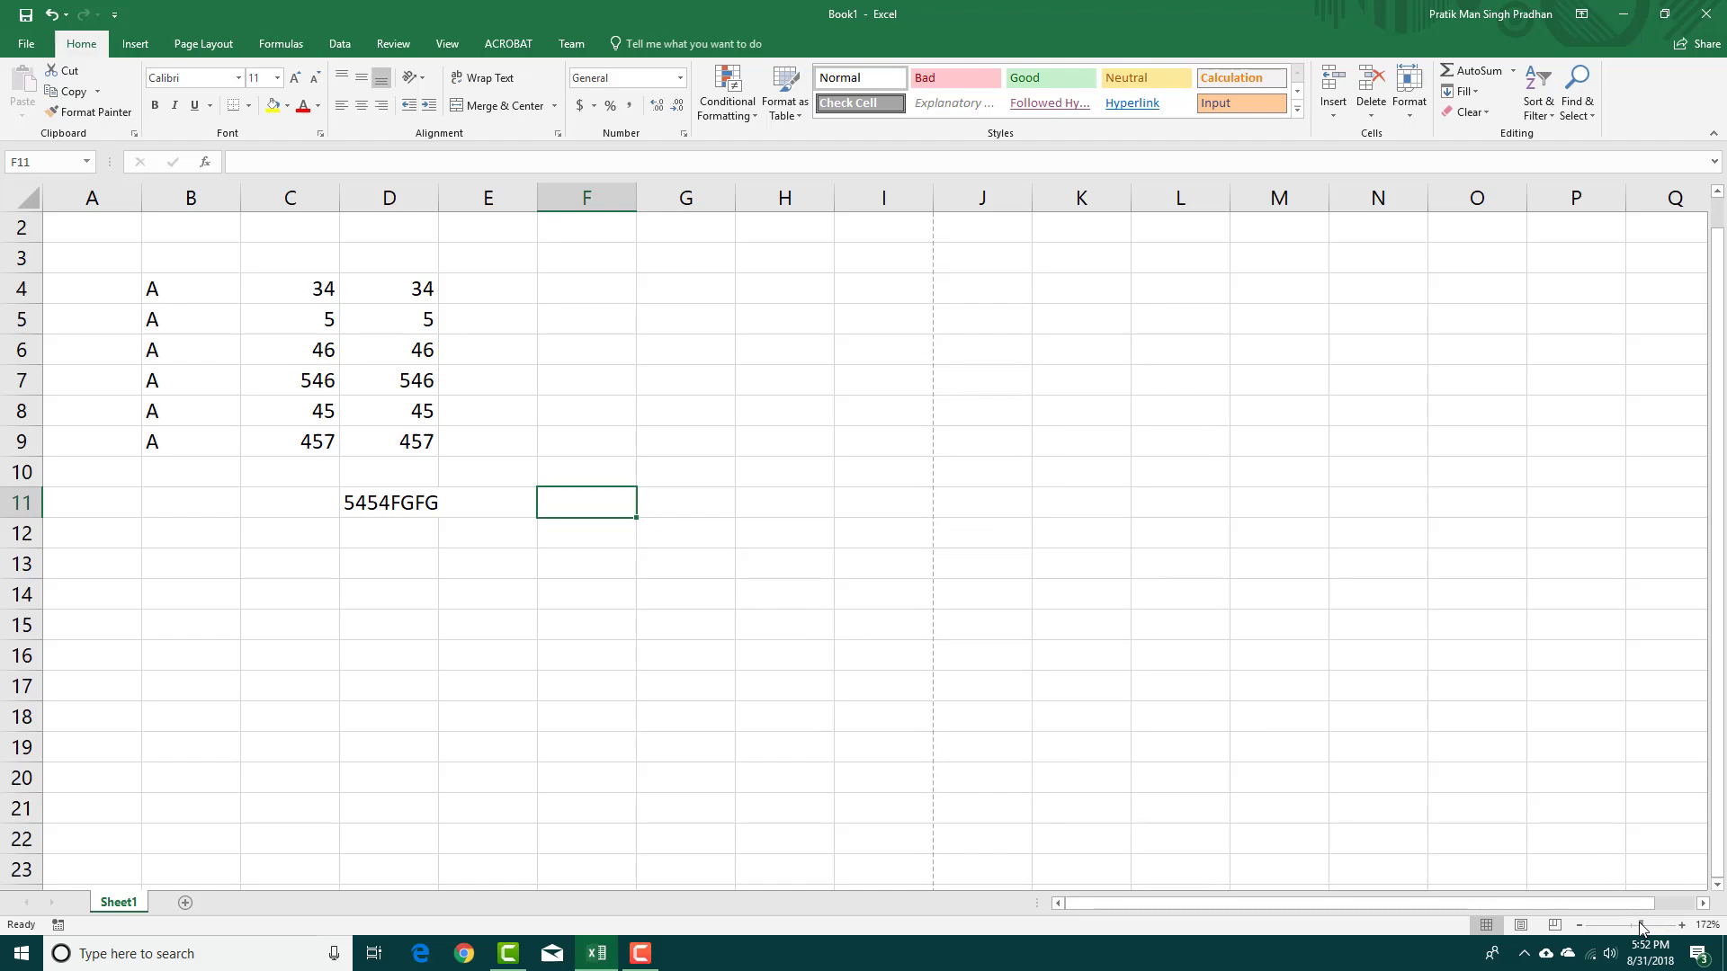
# Zoom out with the slider, then apply a custom 173% zoom in the Zoom dialog
pyautogui.moveTo(1641, 928); pyautogui.dragTo(1638, 926)
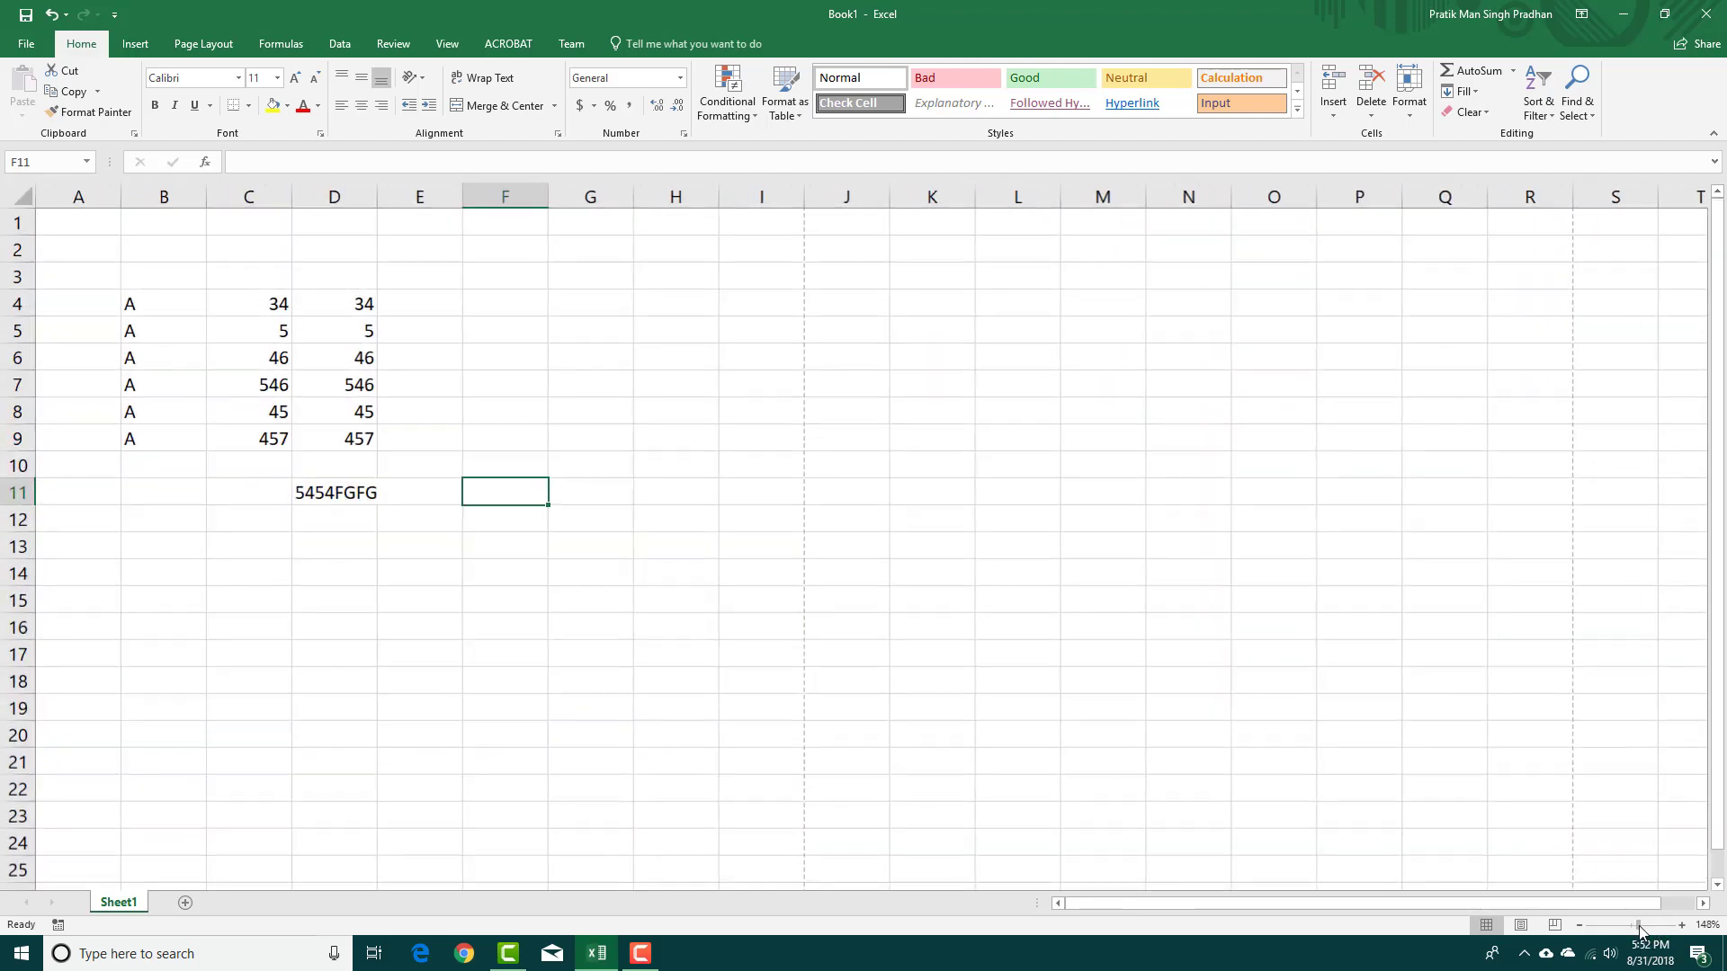
pyautogui.click(1705, 926)
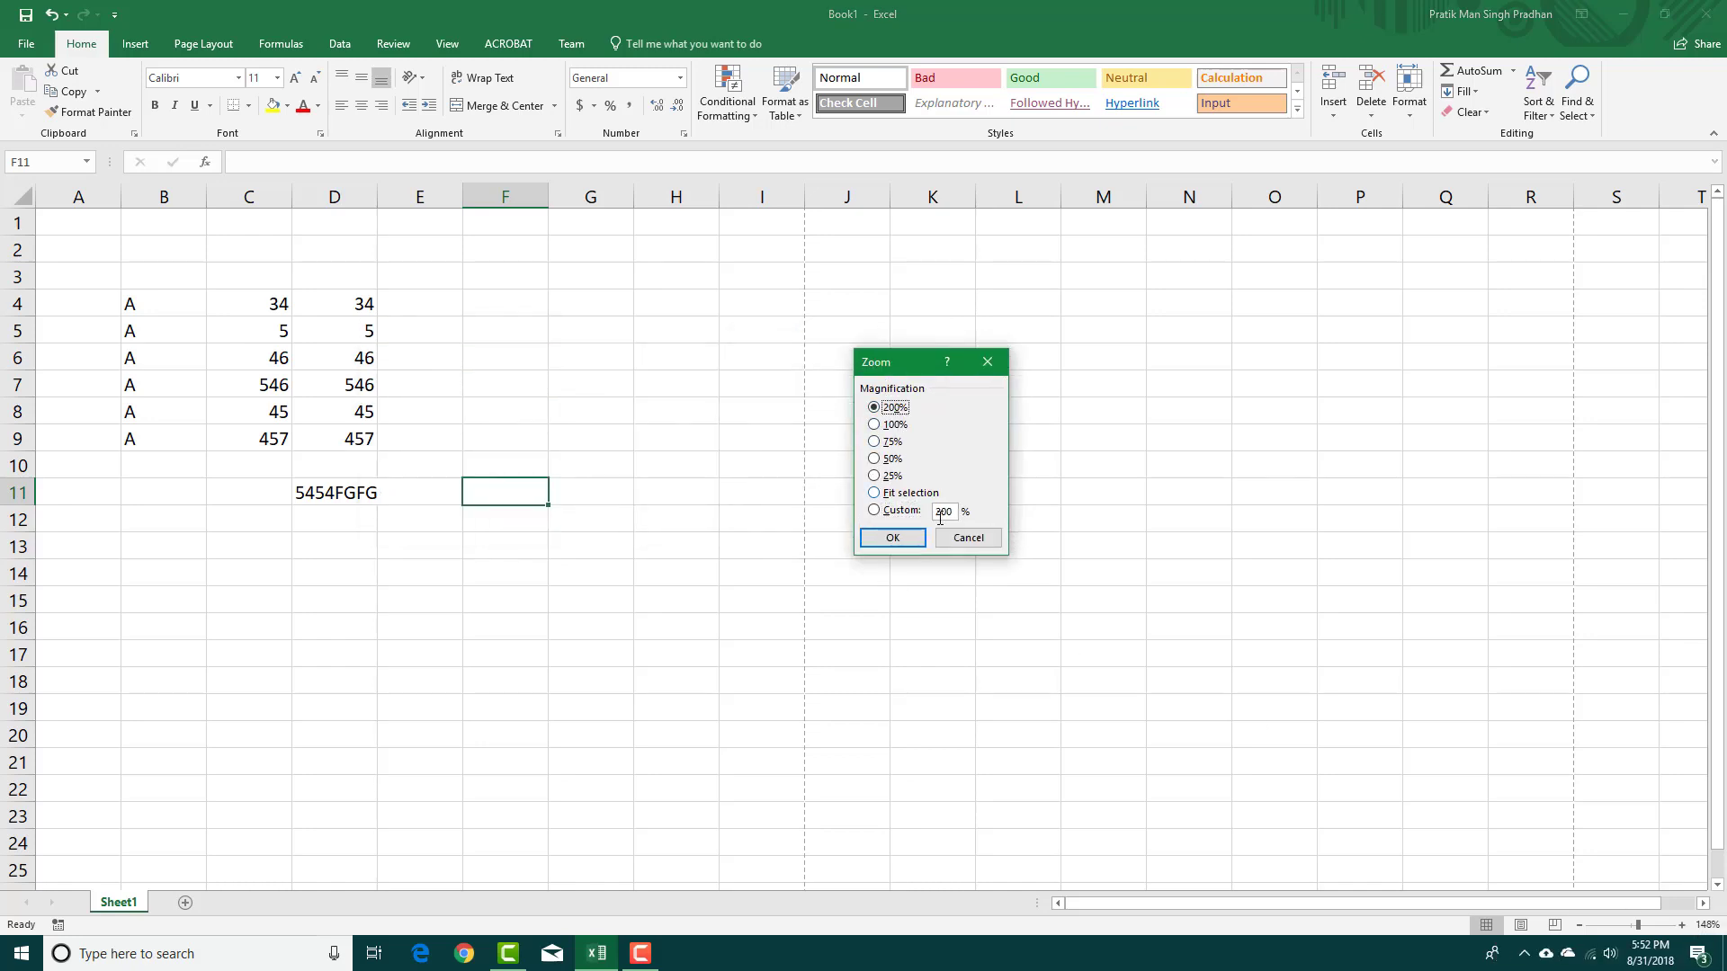
pyautogui.click(903, 511)
pyautogui.click(893, 538)
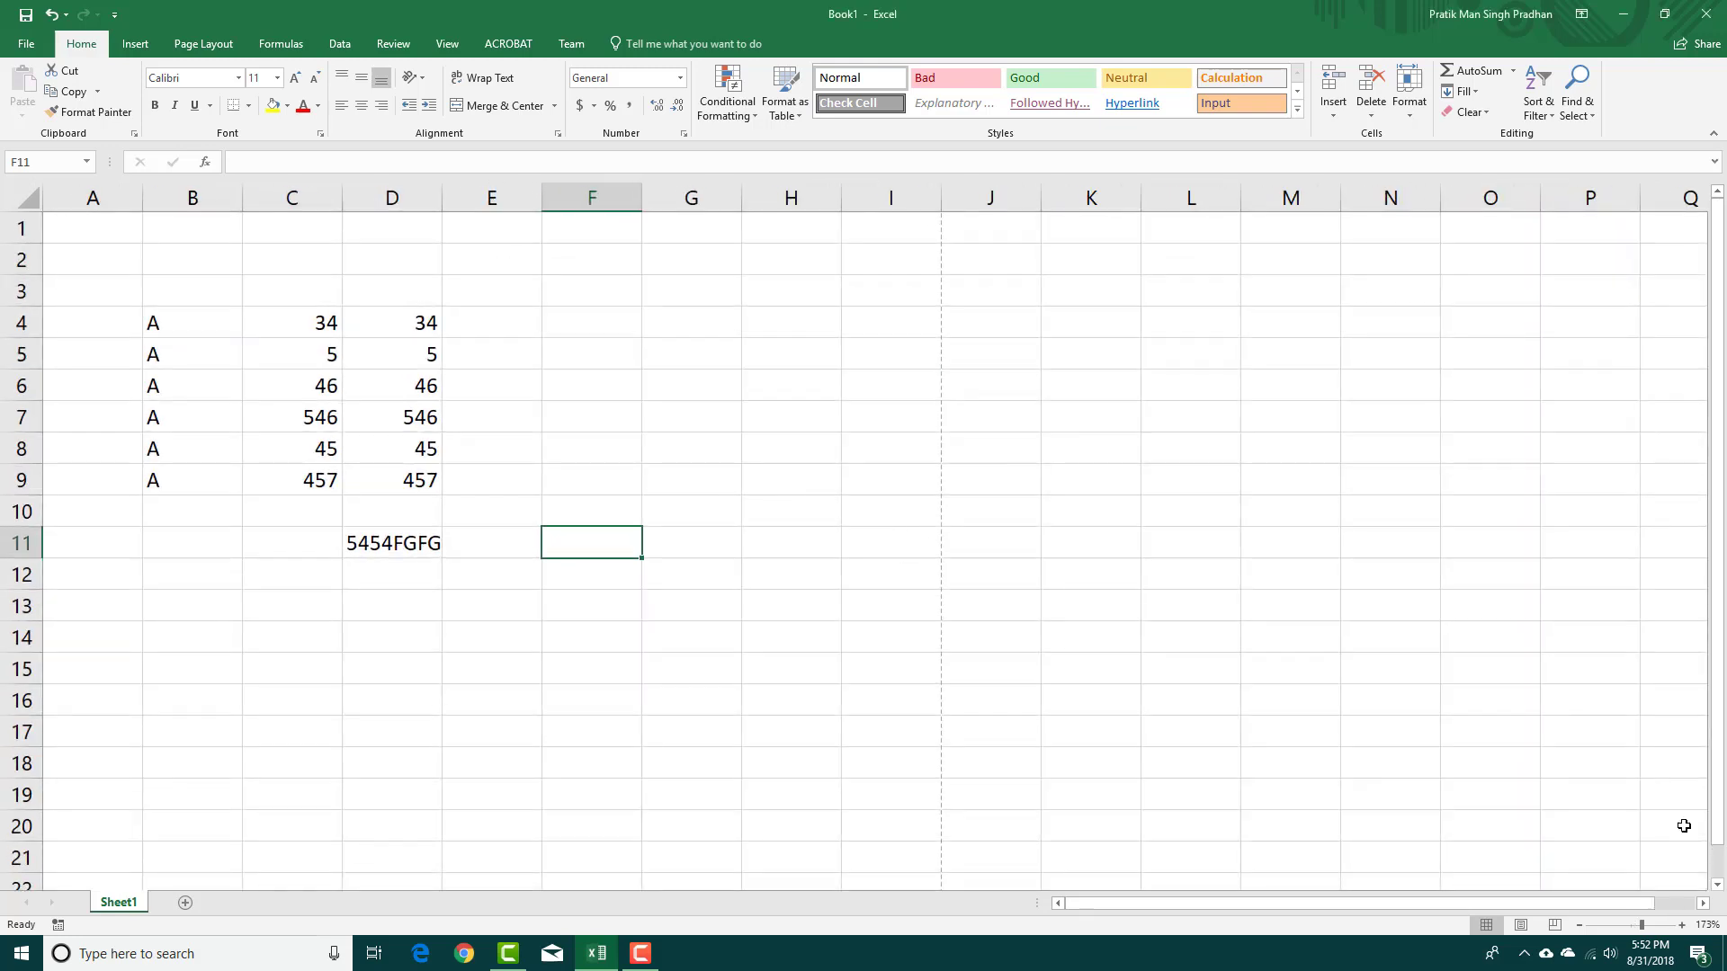
# Switch to Page Layout view and enter TutorTube in the centre page header
pyautogui.click(1521, 926)
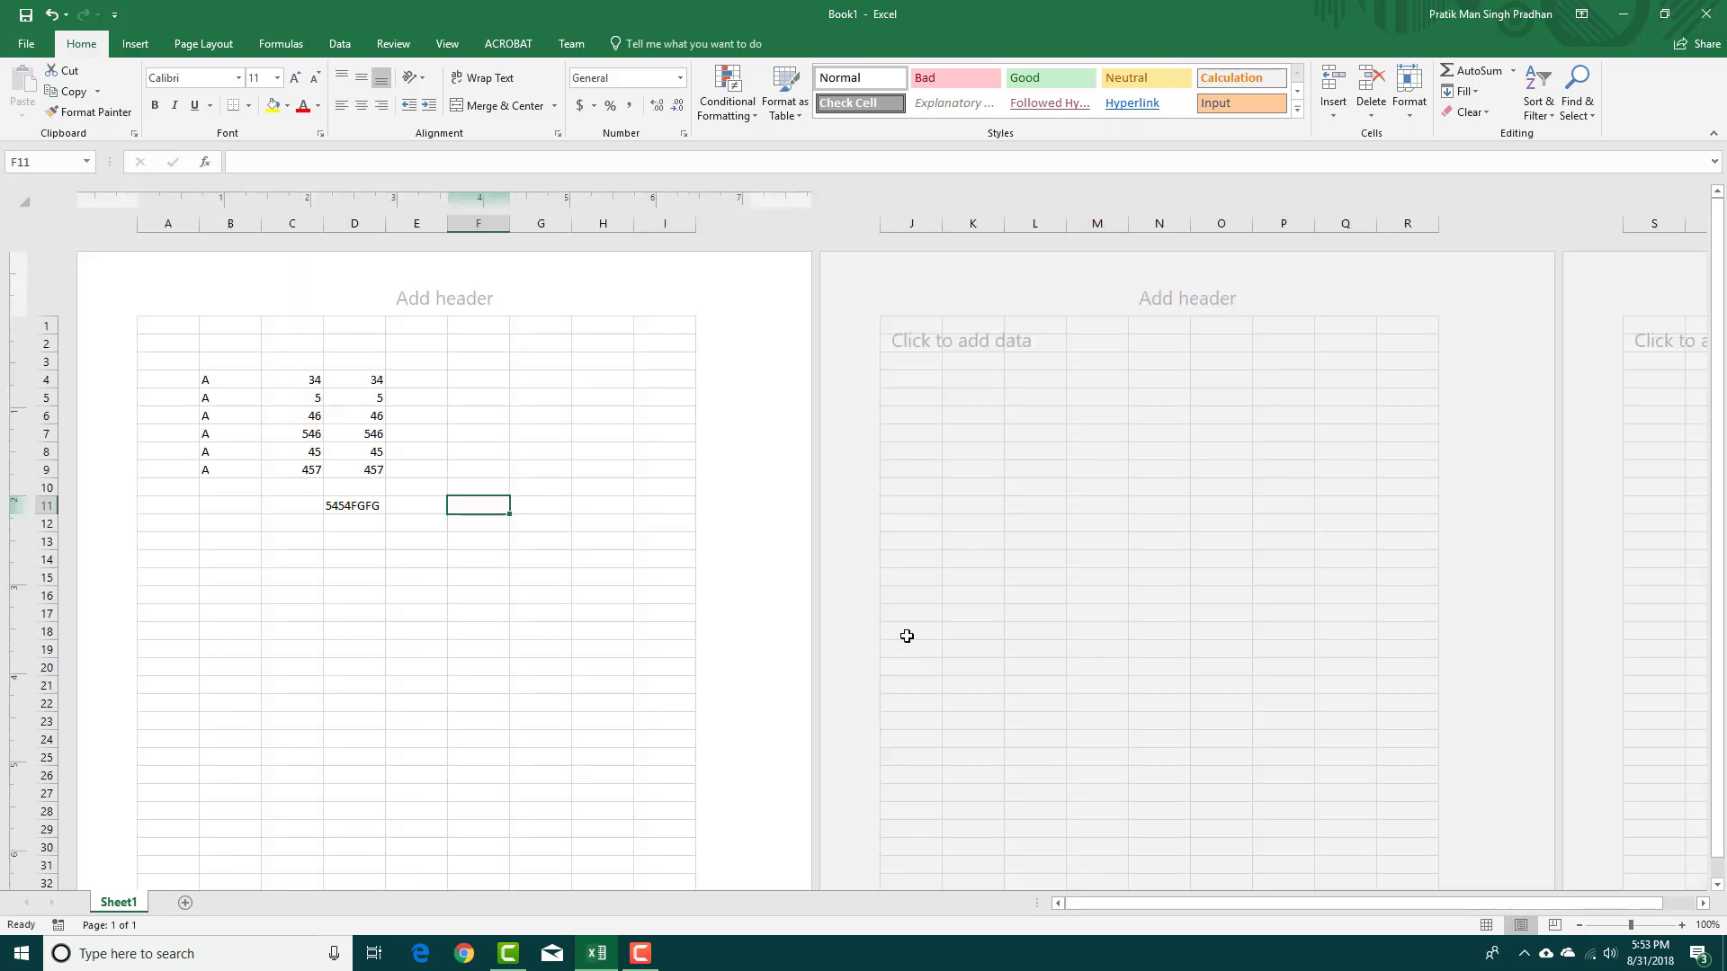
pyautogui.click(433, 307)
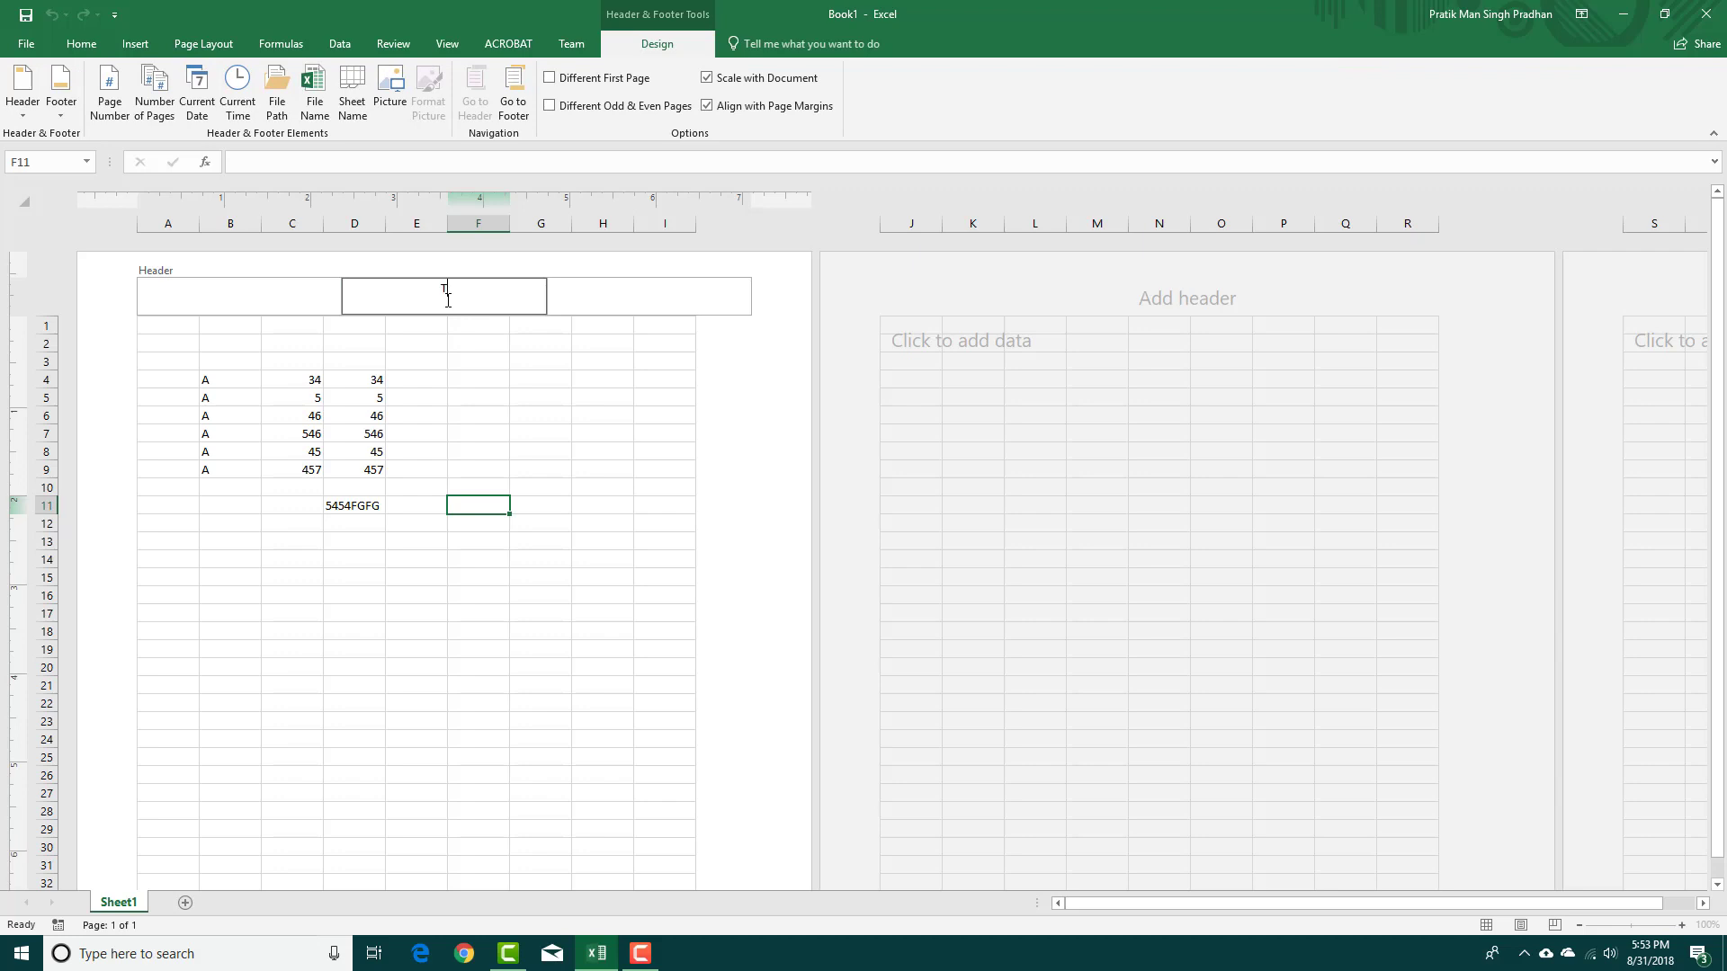
pyautogui.write('TutorTube')
pyautogui.click(450, 393)
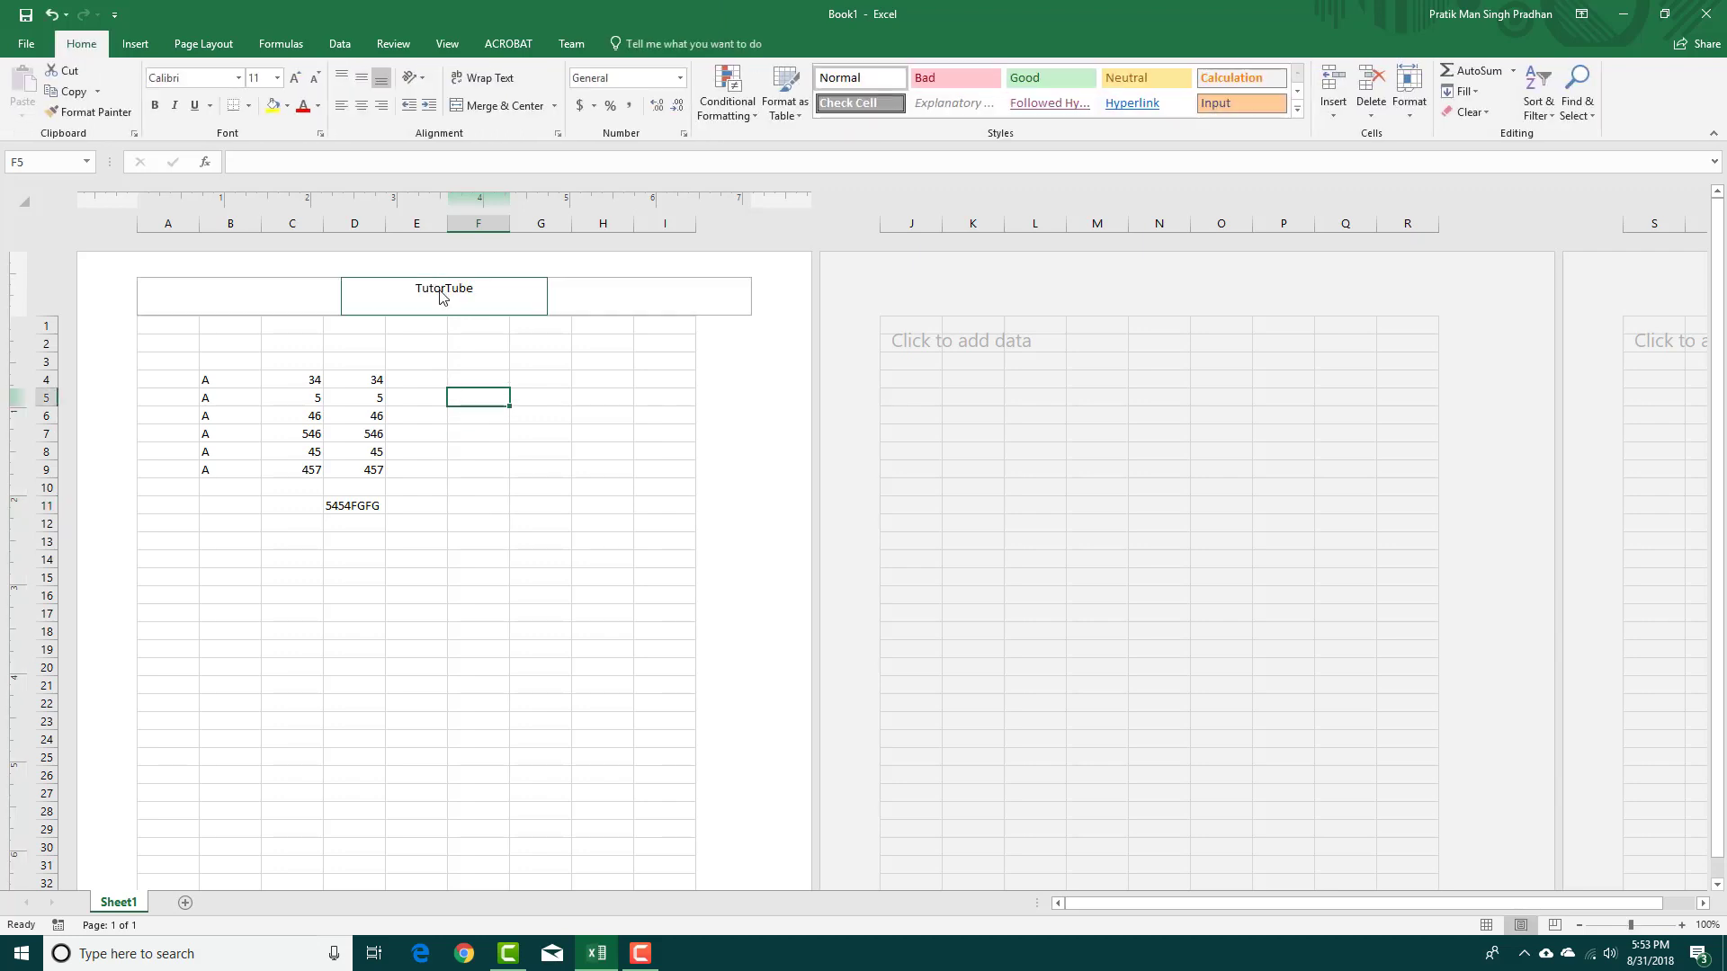
# In Page Break Preview, stretch page 1 to column H and row 26, then return to Normal view
pyautogui.click(1555, 927)
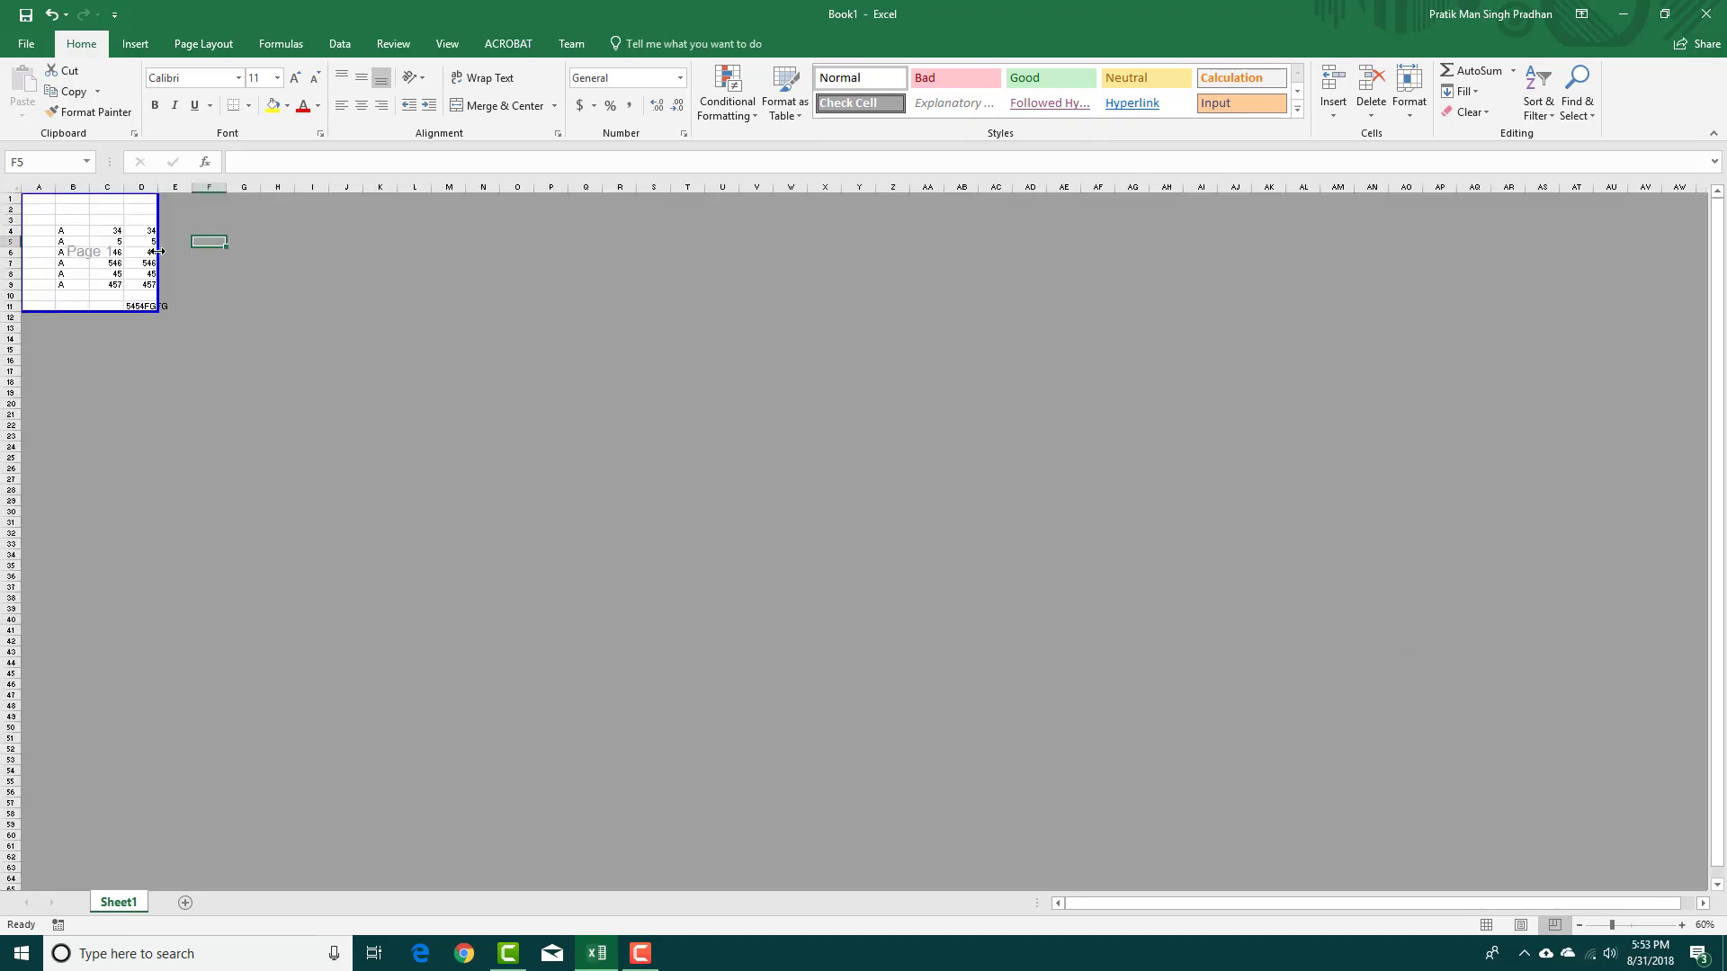
pyautogui.moveTo(160, 251); pyautogui.dragTo(300, 264)
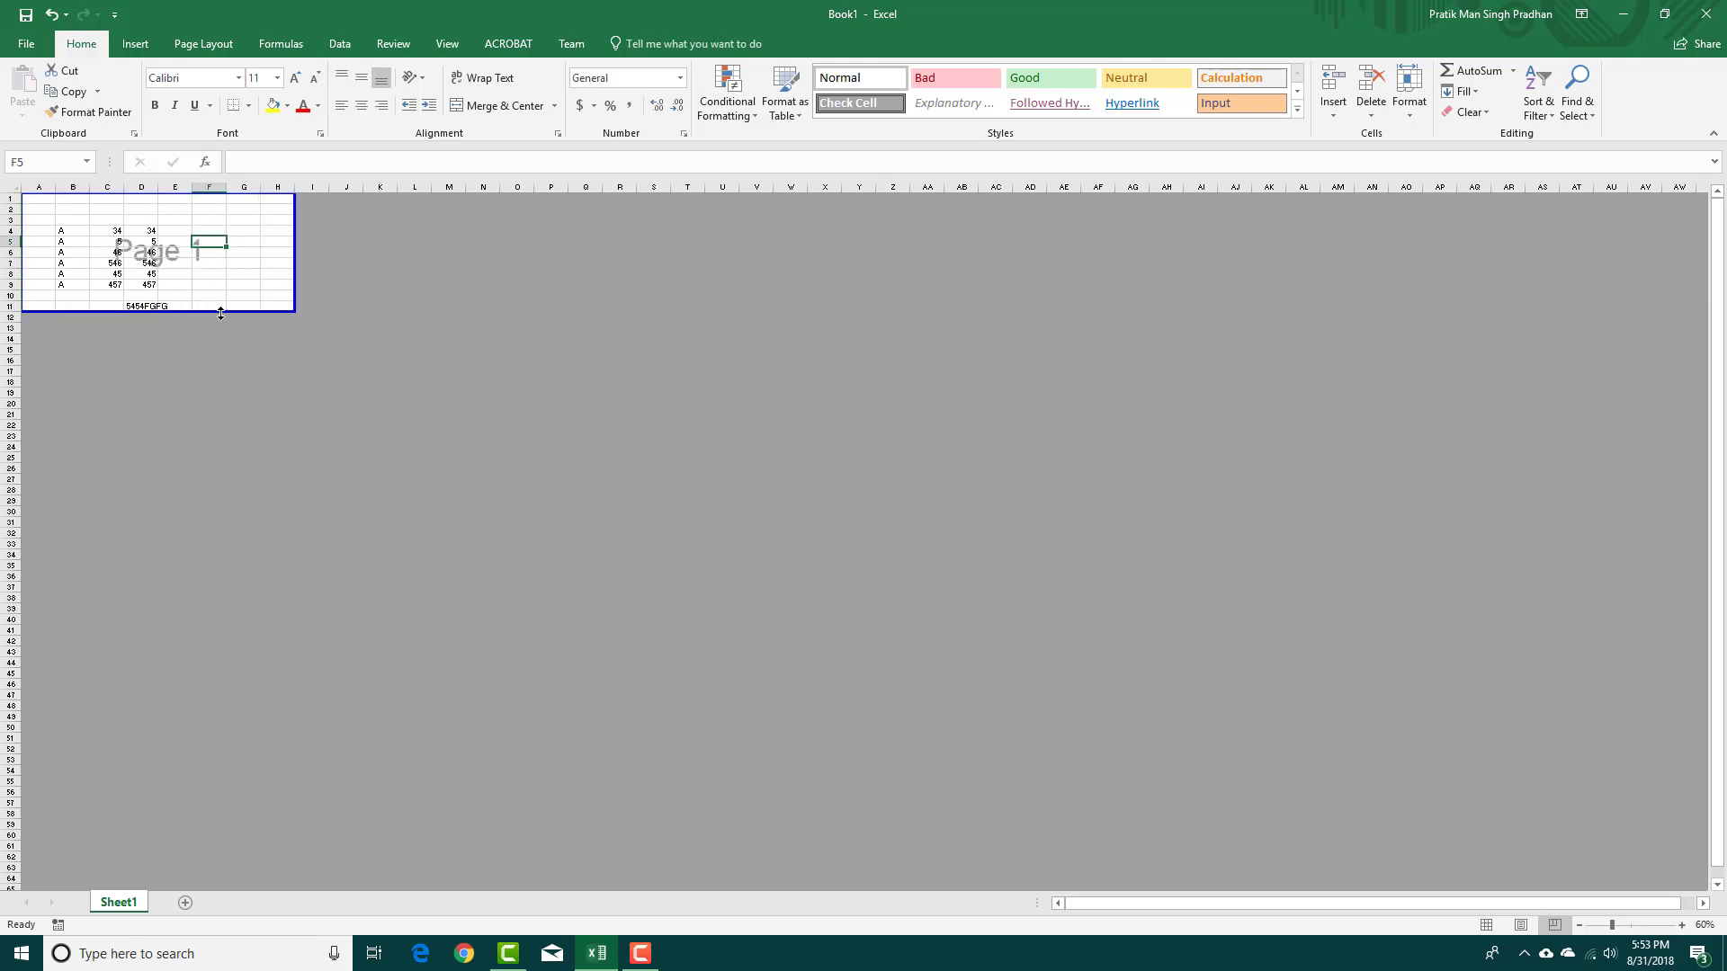
pyautogui.moveTo(216, 316); pyautogui.dragTo(212, 473)
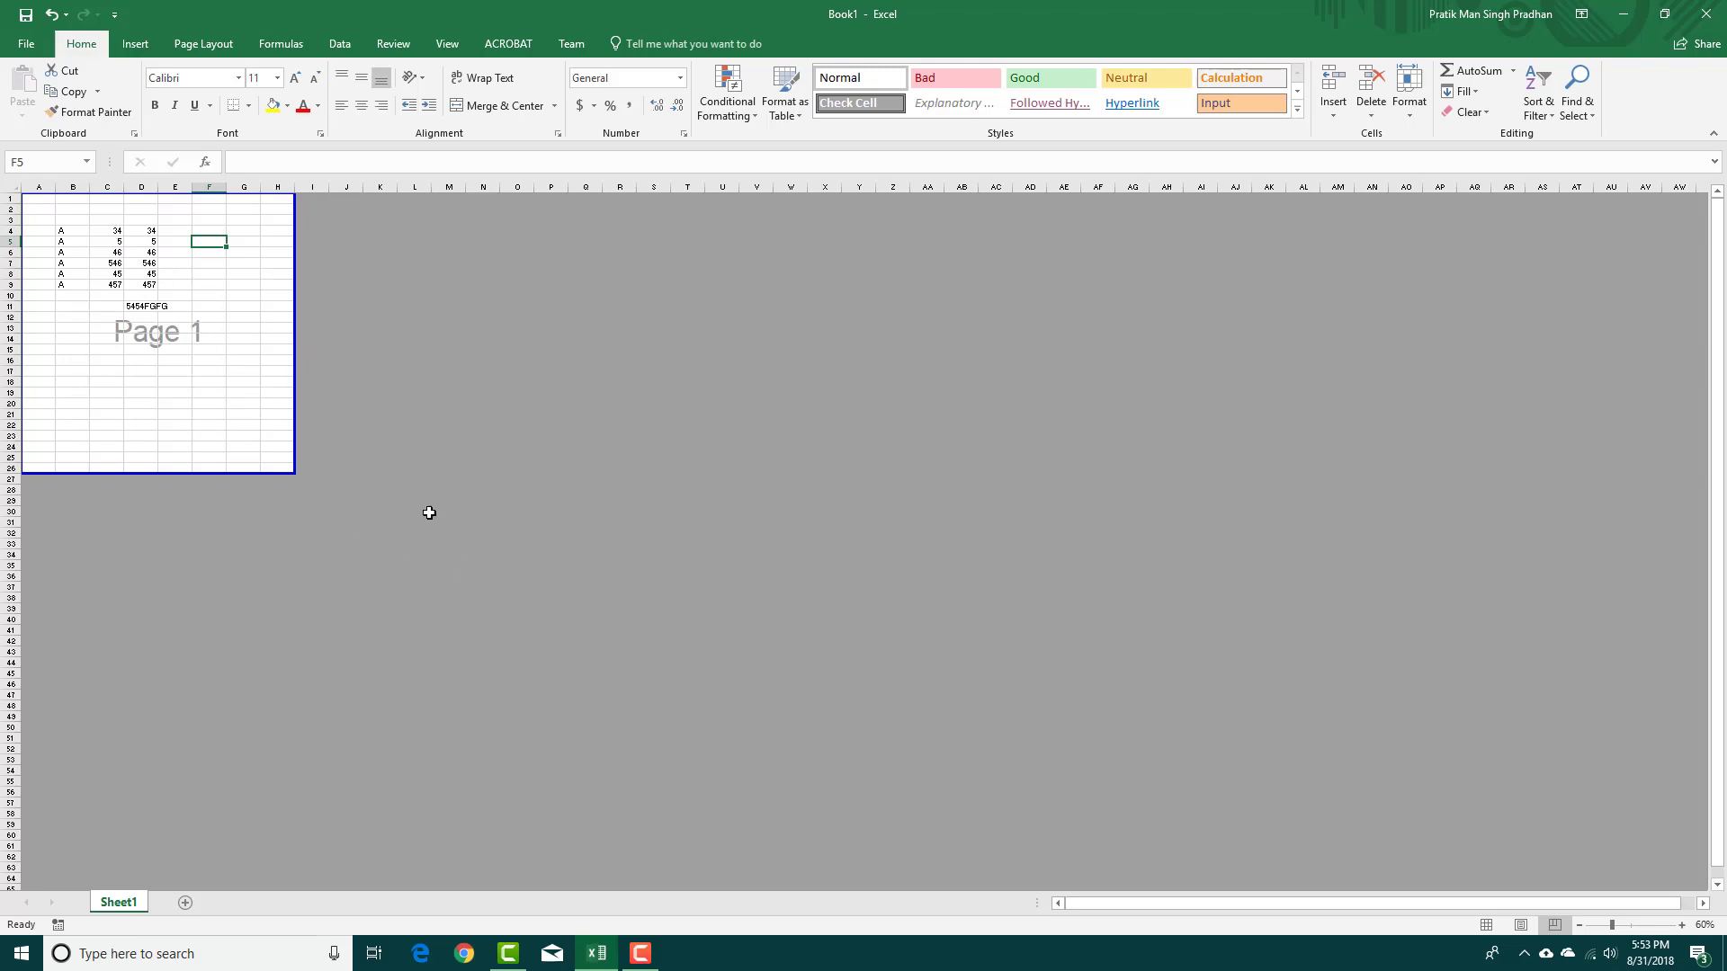
pyautogui.click(1487, 925)
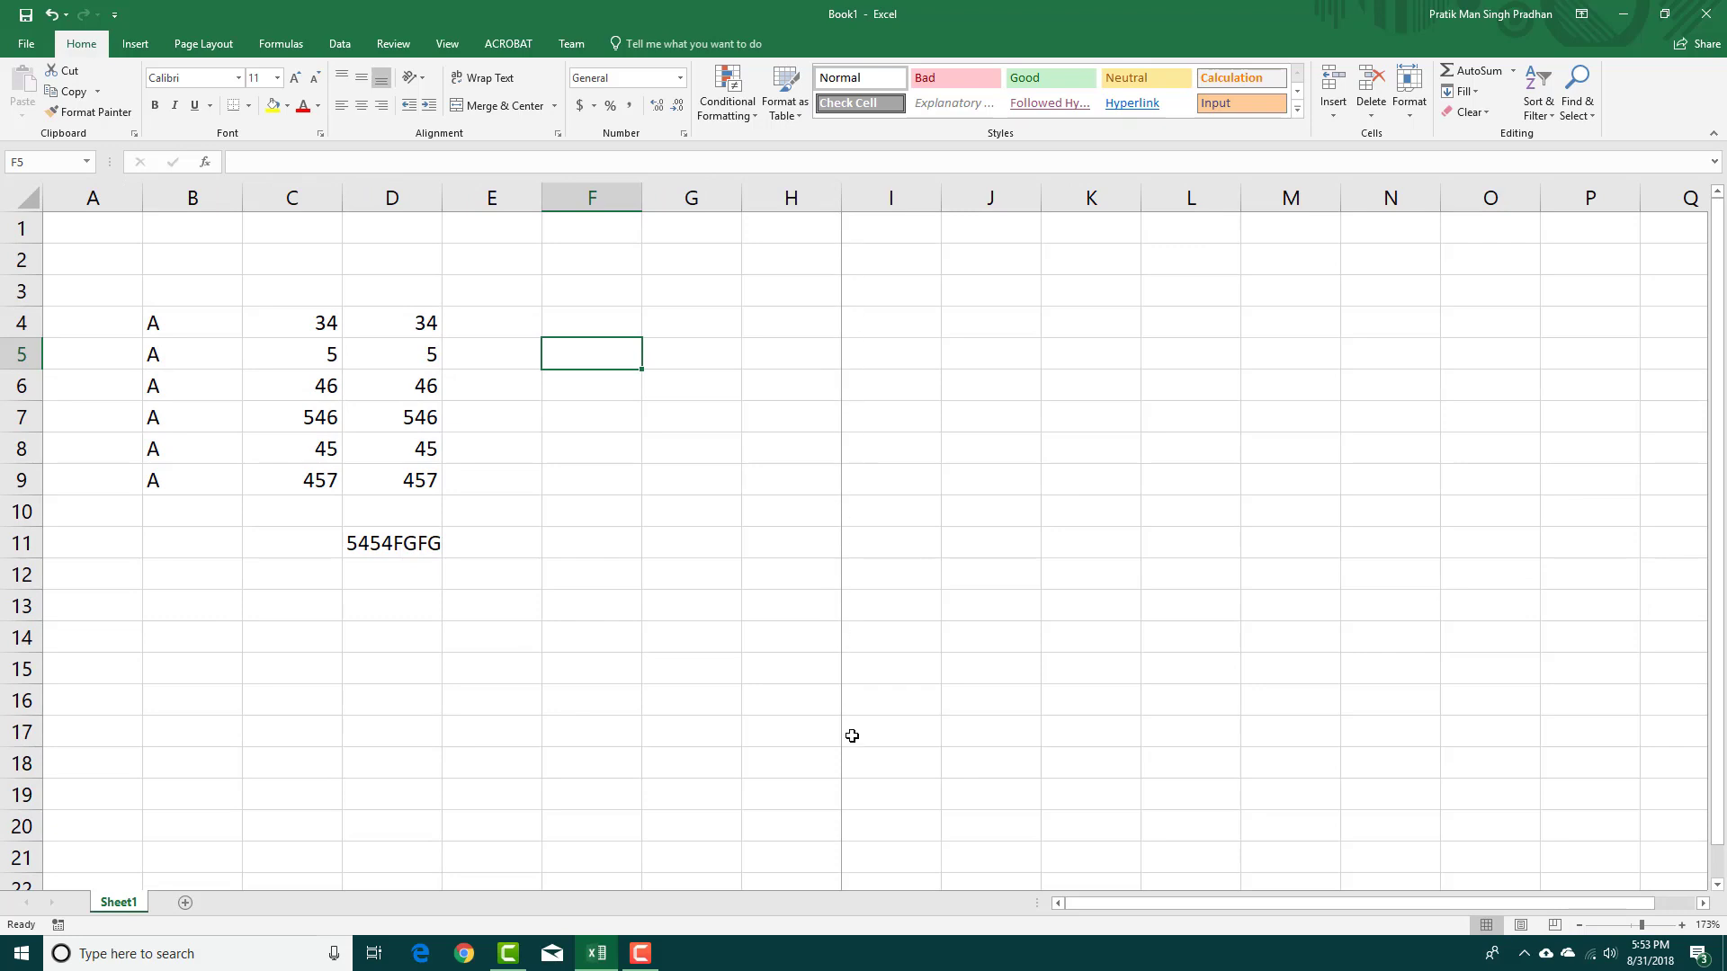
pyautogui.scroll(-5, 848, 732)
pyautogui.scroll(5, 178, 580)
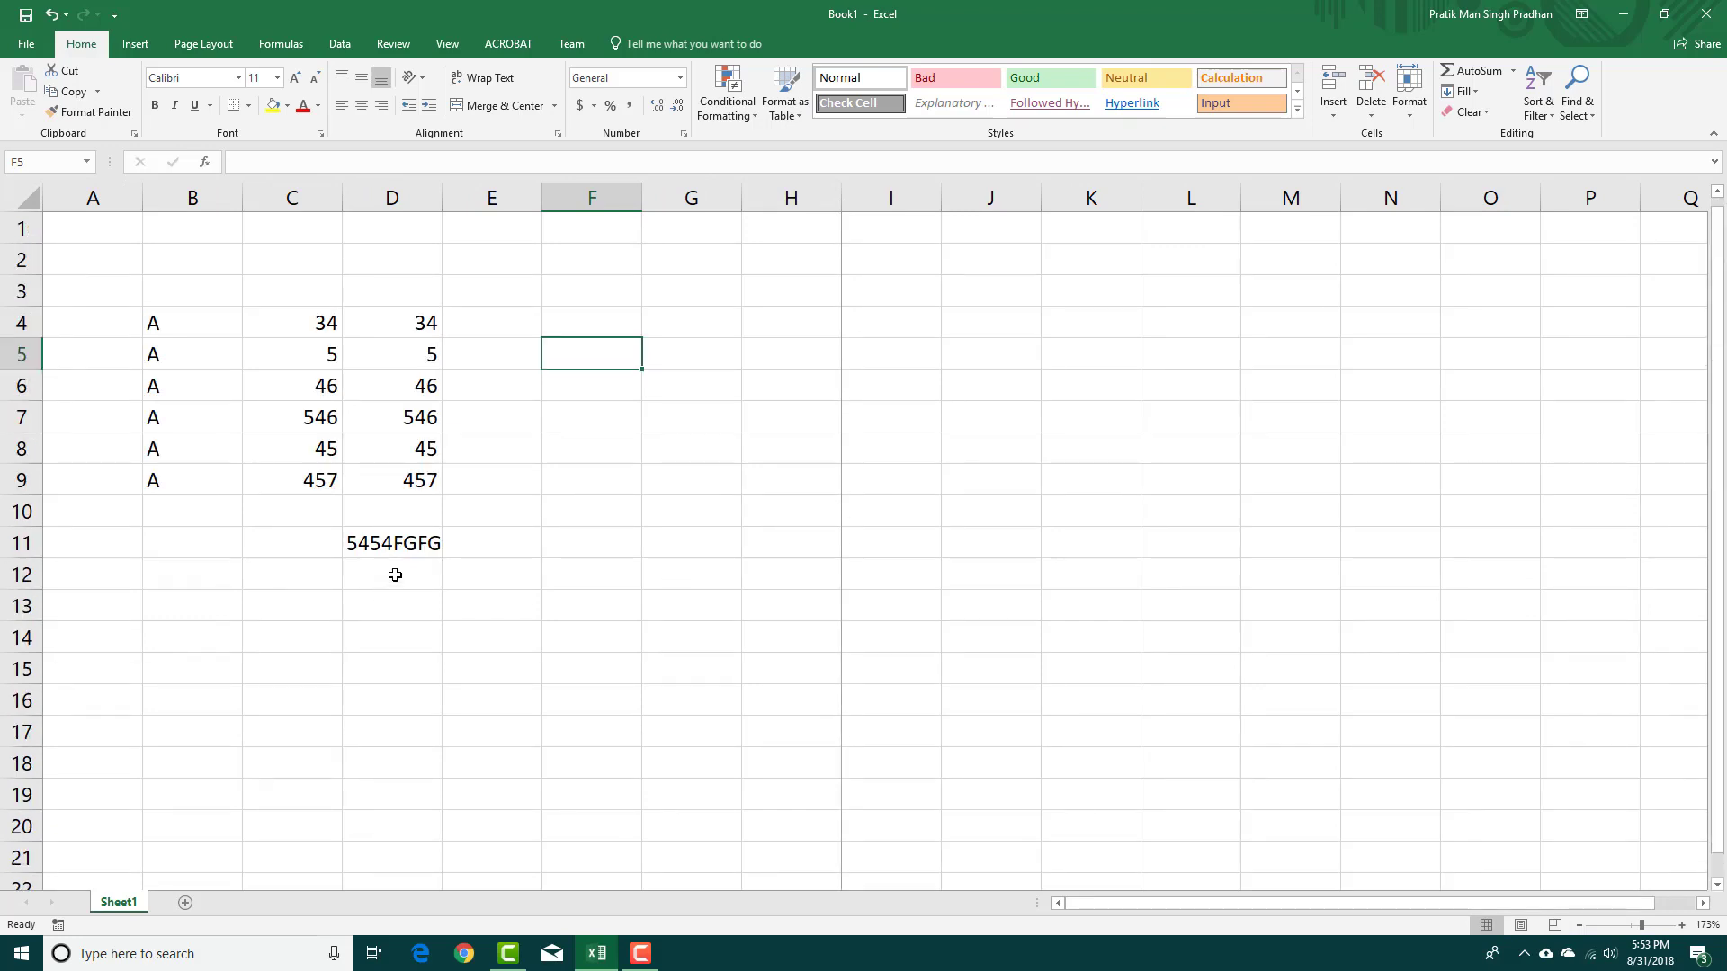